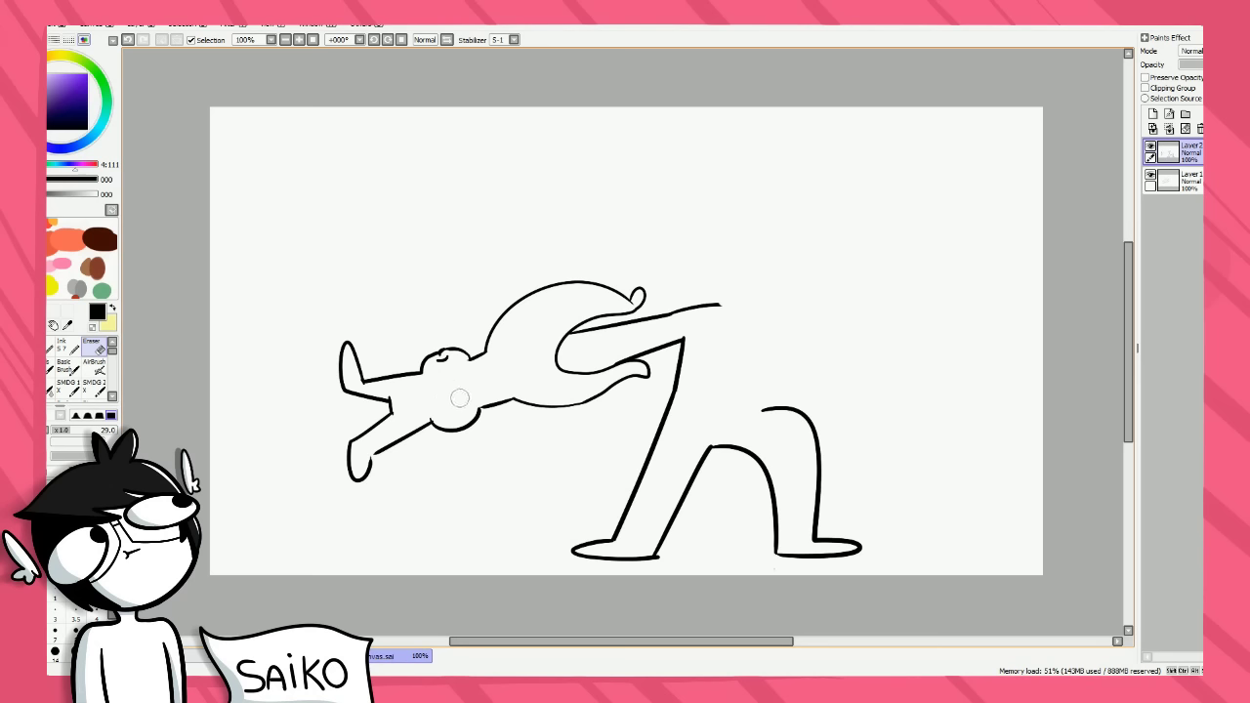
{"action": "key", "text": "ctrl+z"}
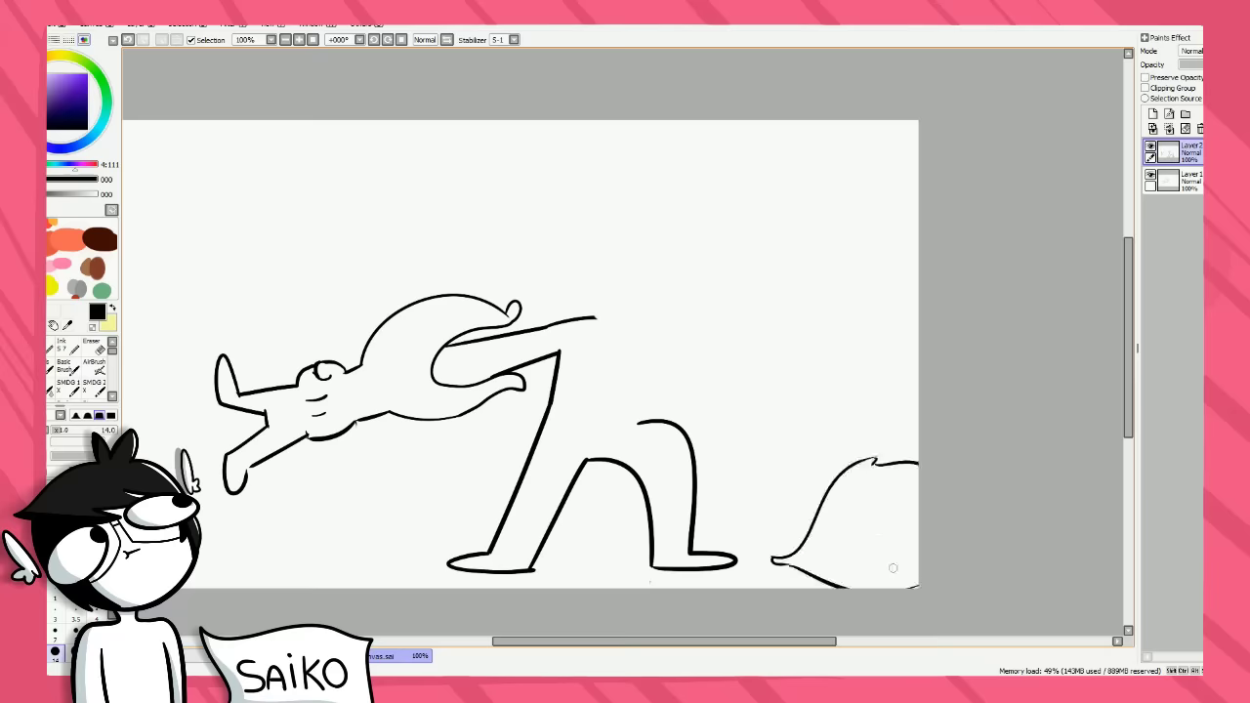
{"action": "left_click_drag", "start_coordinate": [873, 500], "coordinate": [835, 557]}
{"action": "scroll", "coordinate": [589, 351], "scroll_direction": "up", "scroll_amount": 3}
{"action": "scroll", "coordinate": [410, 382], "scroll_direction": "down", "scroll_amount": 5}
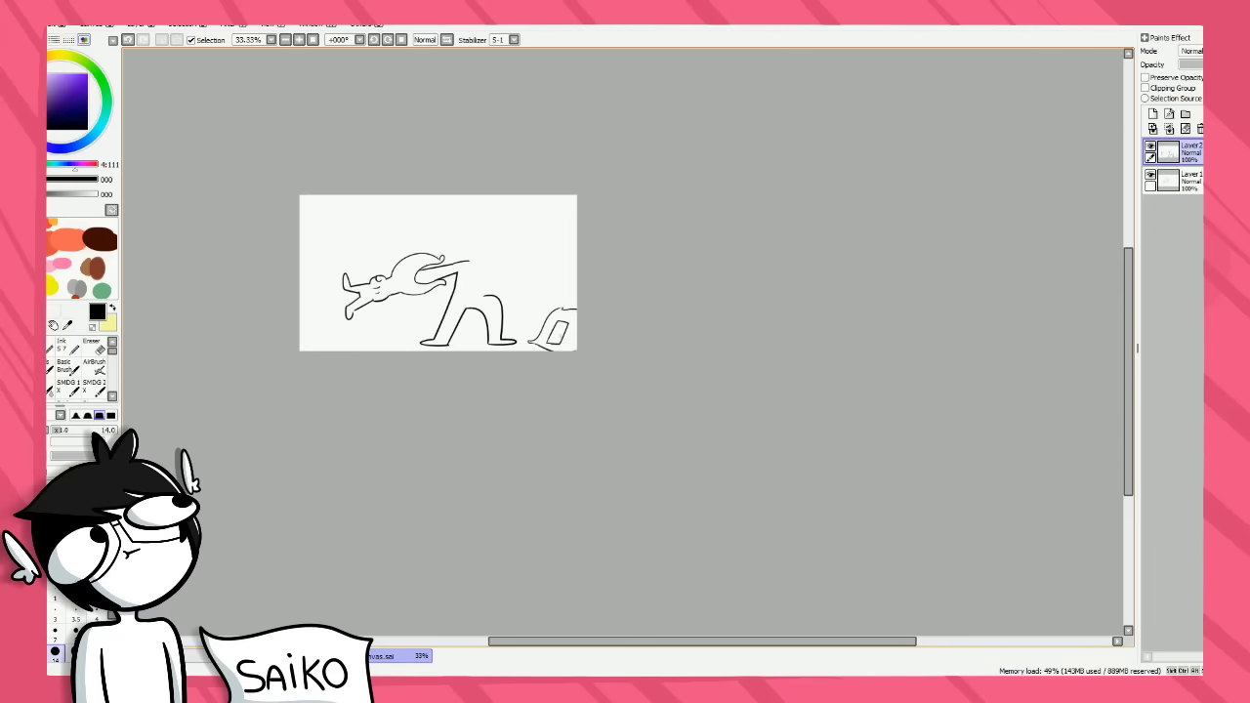
{"action": "scroll", "coordinate": [568, 333], "scroll_direction": "up", "scroll_amount": 3}
{"action": "key", "text": "ctrl+z"}
{"action": "key", "text": "ctrl+z"}
{"action": "scroll", "coordinate": [481, 326], "scroll_direction": "down", "scroll_amount": 4}
{"action": "scroll", "coordinate": [479, 251], "scroll_direction": "up", "scroll_amount": 3}
{"action": "key", "text": "ctrl+z"}
{"action": "scroll", "coordinate": [498, 308], "scroll_direction": "down", "scroll_amount": 2}
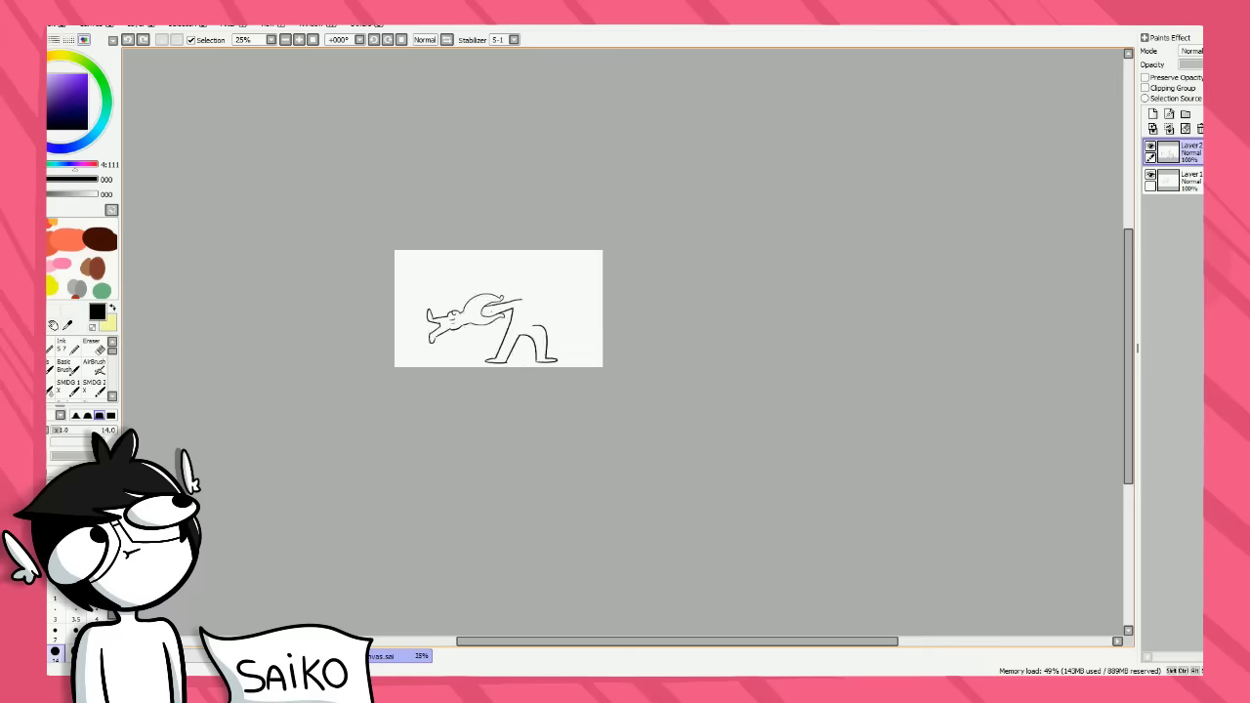
Add a new layer above the figures' line art and draw a short stroke on it.
{"action": "scroll", "coordinate": [532, 305], "scroll_direction": "up", "scroll_amount": 4}
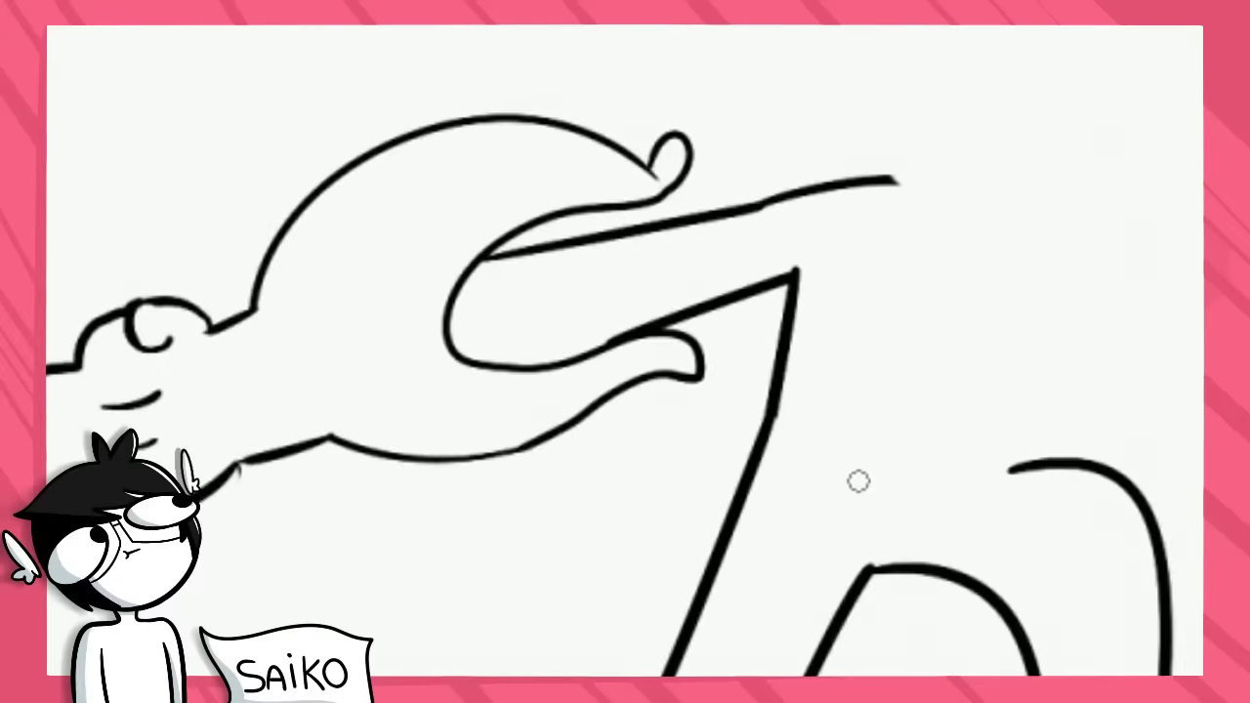
{"action": "left_click", "coordinate": [1152, 113]}
{"action": "scroll", "coordinate": [618, 277], "scroll_direction": "down", "scroll_amount": 1}
{"action": "scroll", "coordinate": [618, 278], "scroll_direction": "up", "scroll_amount": 2}
{"action": "left_click_drag", "start_coordinate": [630, 427], "coordinate": [641, 386]}
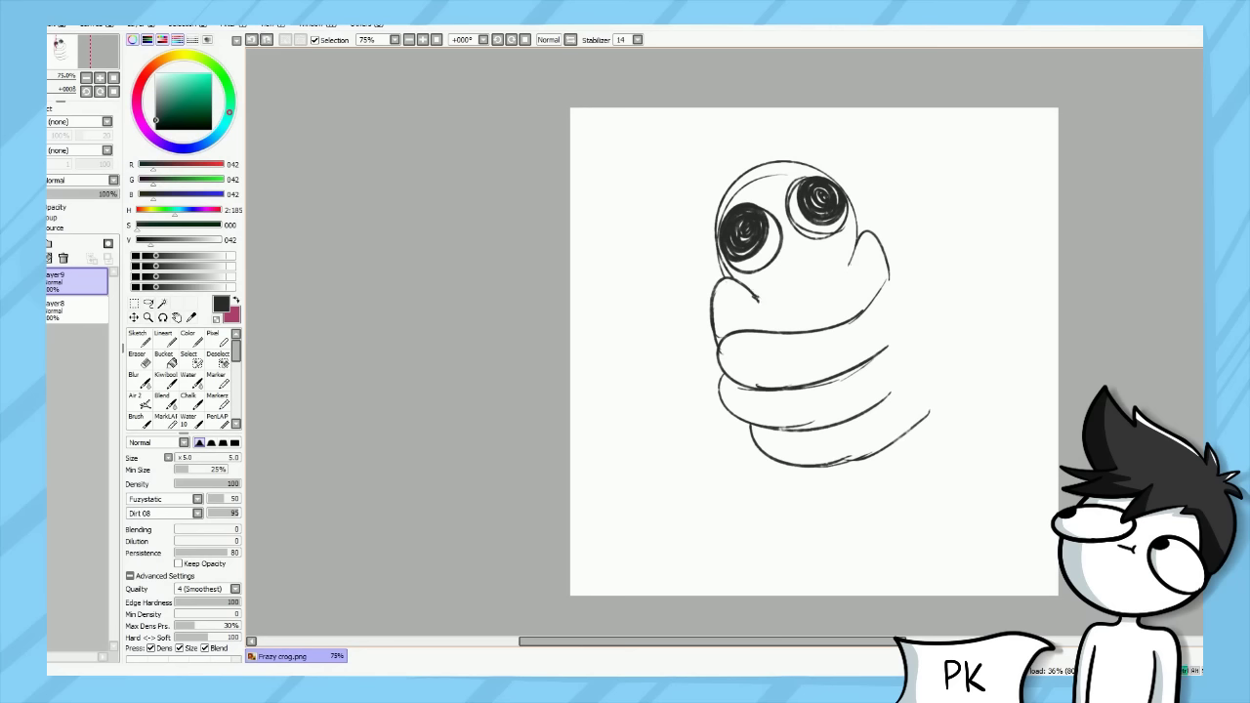
Sketch the gripped character's mouth below the eyes and draw the top edge of a coal in the grill bowl.
{"action": "mouse_move", "coordinate": [752, 286]}
{"action": "left_mouse_down"}
{"action": "mouse_move", "coordinate": [793, 308]}
{"action": "mouse_move", "coordinate": [835, 261]}
{"action": "left_mouse_up"}
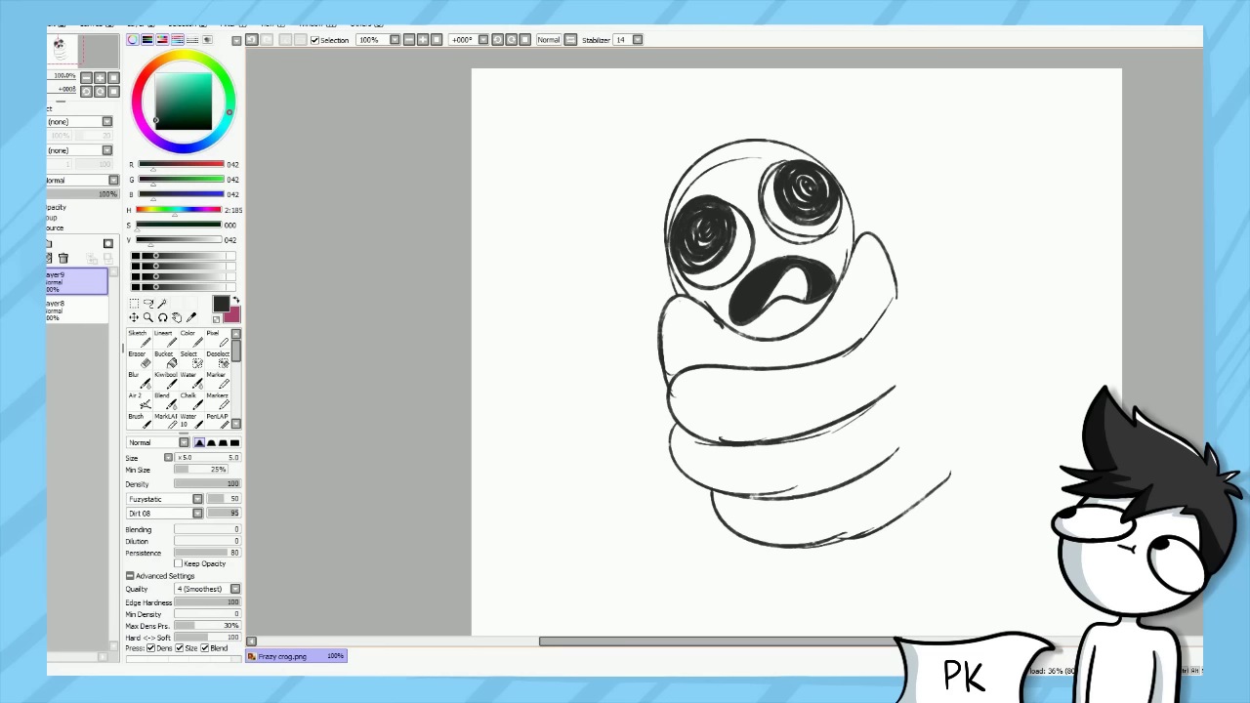
{"action": "key", "text": "ctrl+z"}
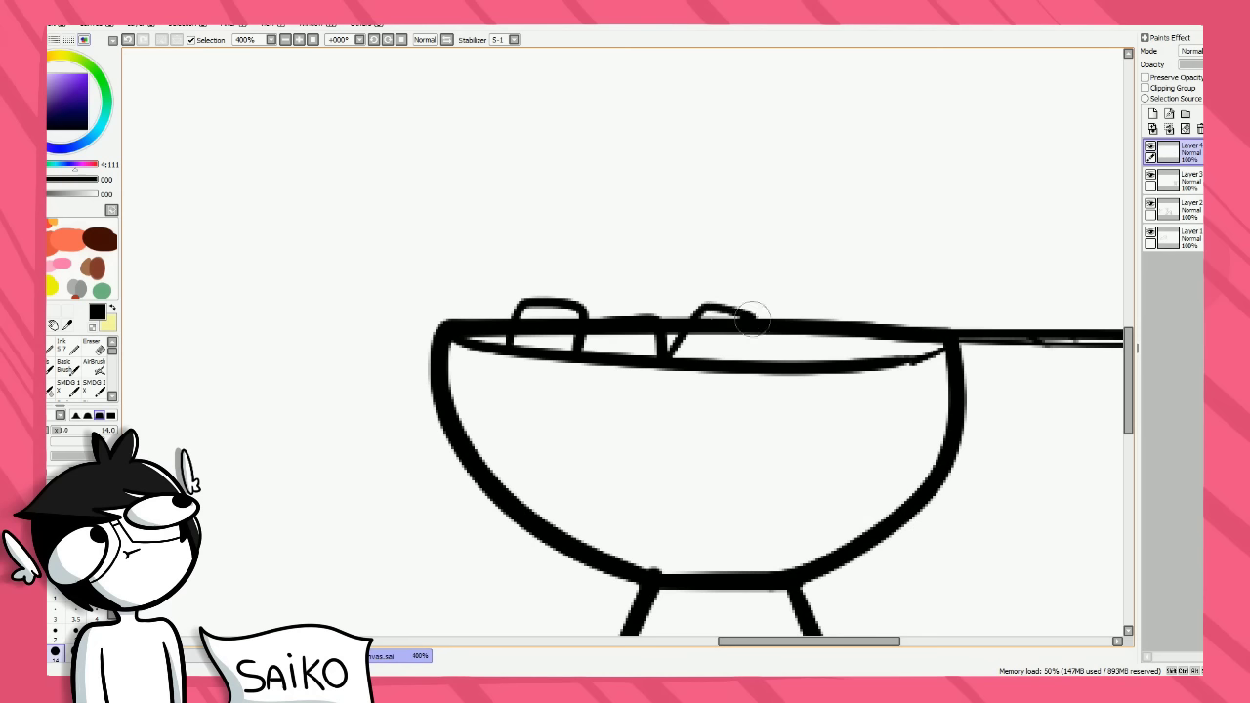
{"action": "mouse_move", "coordinate": [734, 323]}
{"action": "left_mouse_down"}
{"action": "mouse_move", "coordinate": [767, 363]}
{"action": "mouse_move", "coordinate": [816, 332]}
{"action": "mouse_move", "coordinate": [798, 318]}
{"action": "left_mouse_up"}
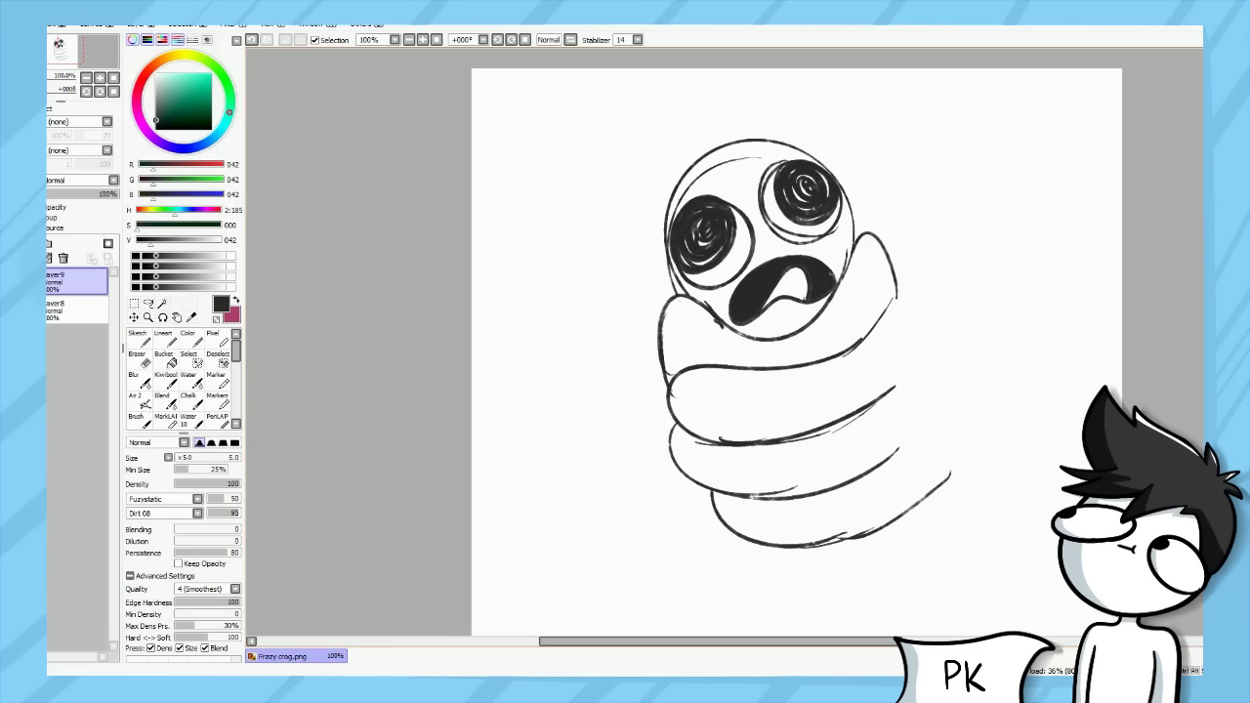
{"action": "key", "text": "ctrl+z"}
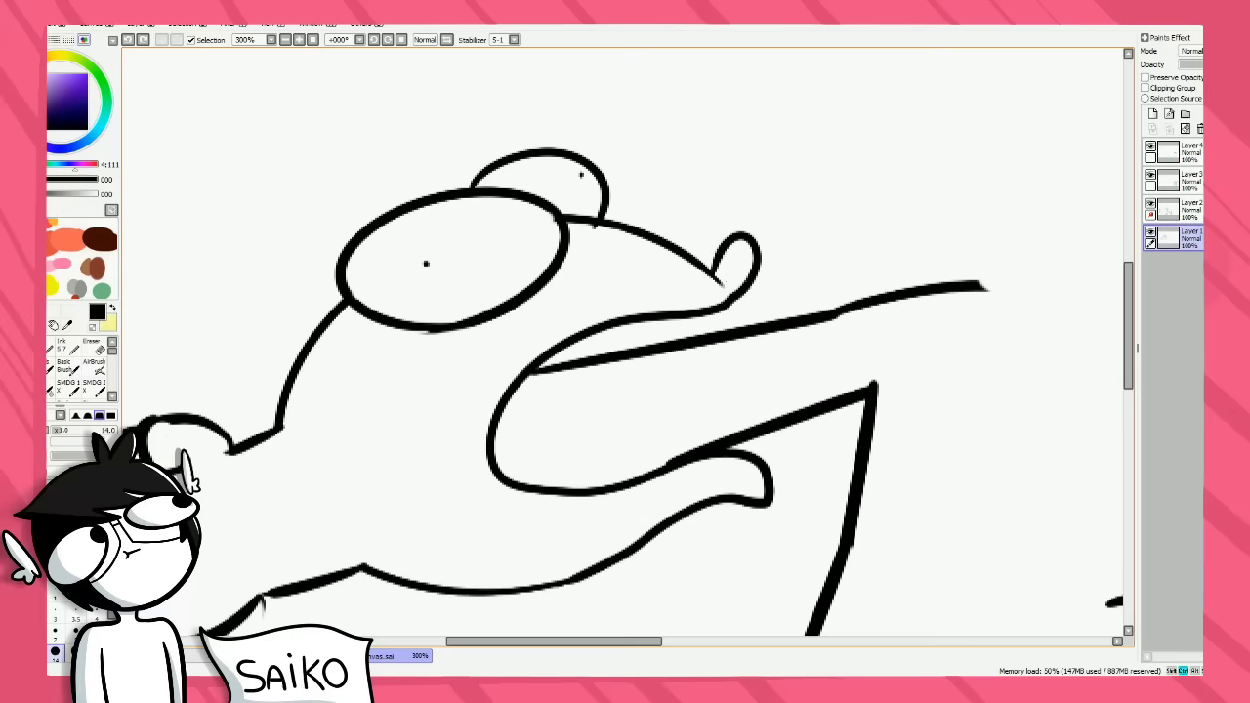
Erase the rounded knob at the tip of the creature's upper beak and redraw it as a point.
{"action": "key", "text": "e"}
{"action": "mouse_move", "coordinate": [742, 256]}
{"action": "left_mouse_down"}
{"action": "mouse_move", "coordinate": [731, 214]}
{"action": "mouse_move", "coordinate": [771, 234]}
{"action": "left_mouse_up"}
{"action": "key", "text": "n"}
{"action": "key", "text": "ctrl+z"}
{"action": "left_click_drag", "start_coordinate": [705, 256], "coordinate": [730, 306]}
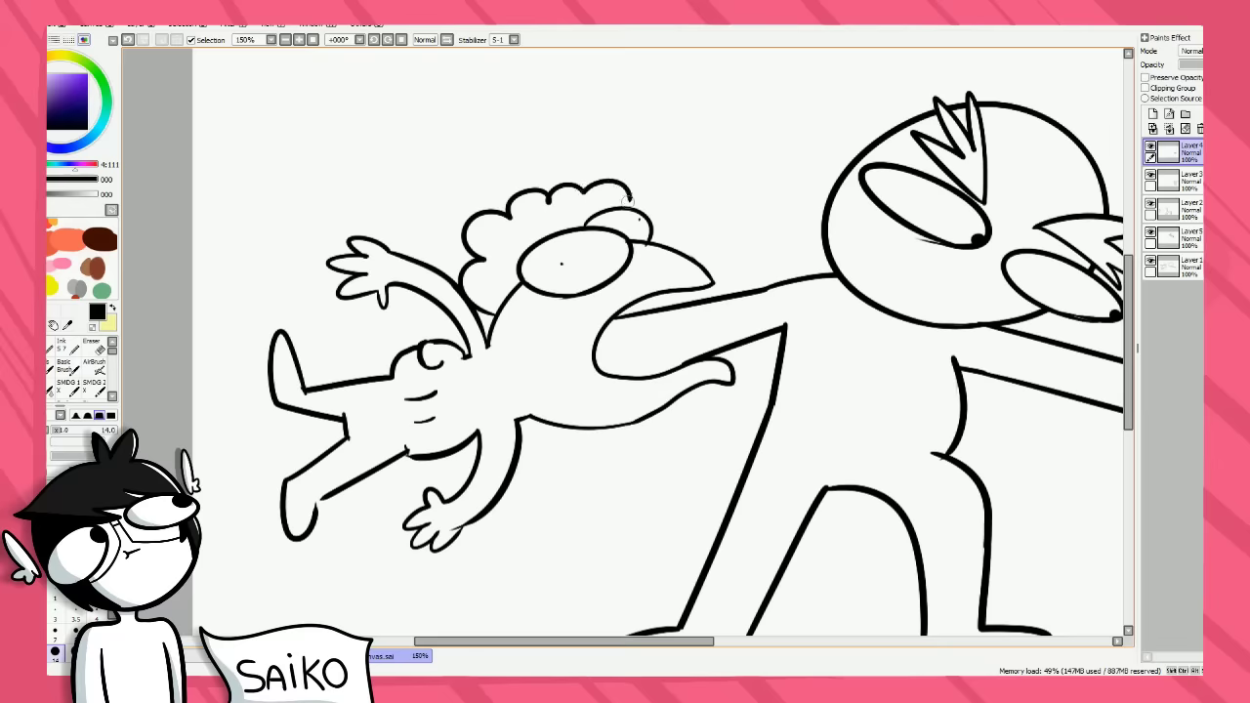
Continue the curly hair outline over the creature's head and try the inner line of its dangling leg.
{"action": "left_click_drag", "start_coordinate": [635, 207], "coordinate": [651, 221]}
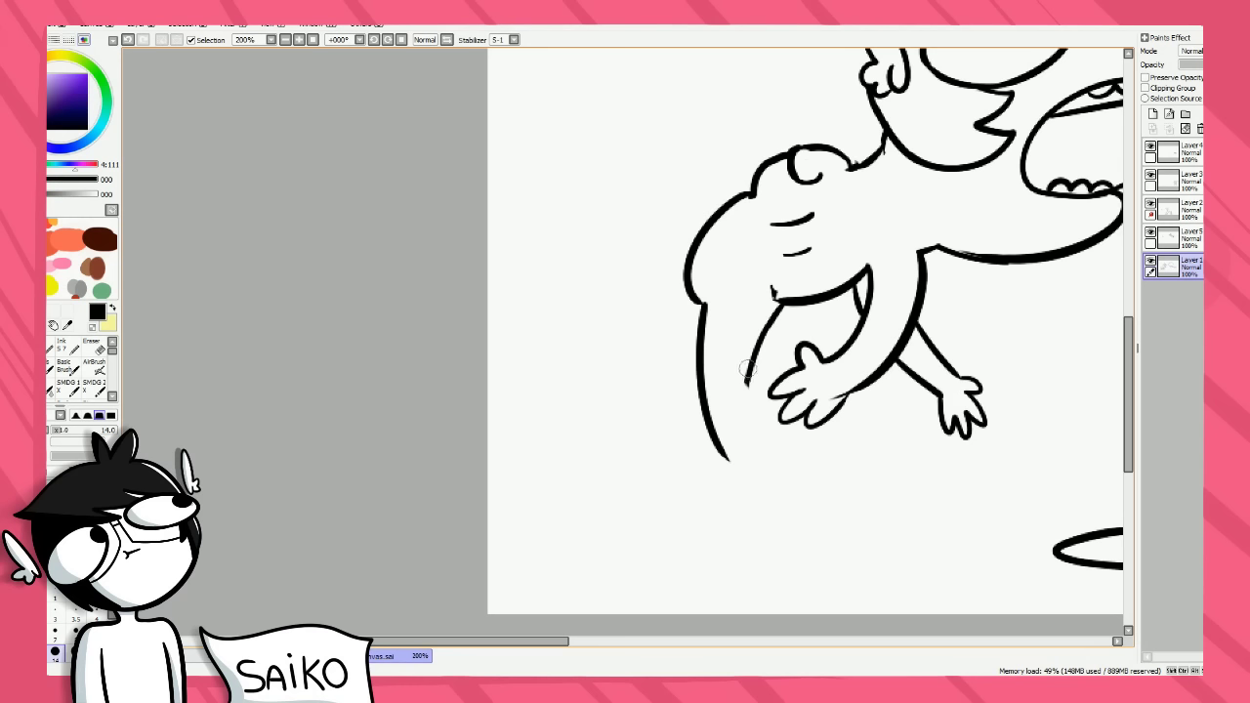
{"action": "left_click_drag", "start_coordinate": [748, 363], "coordinate": [760, 451]}
{"action": "key", "text": "ctrl+z"}
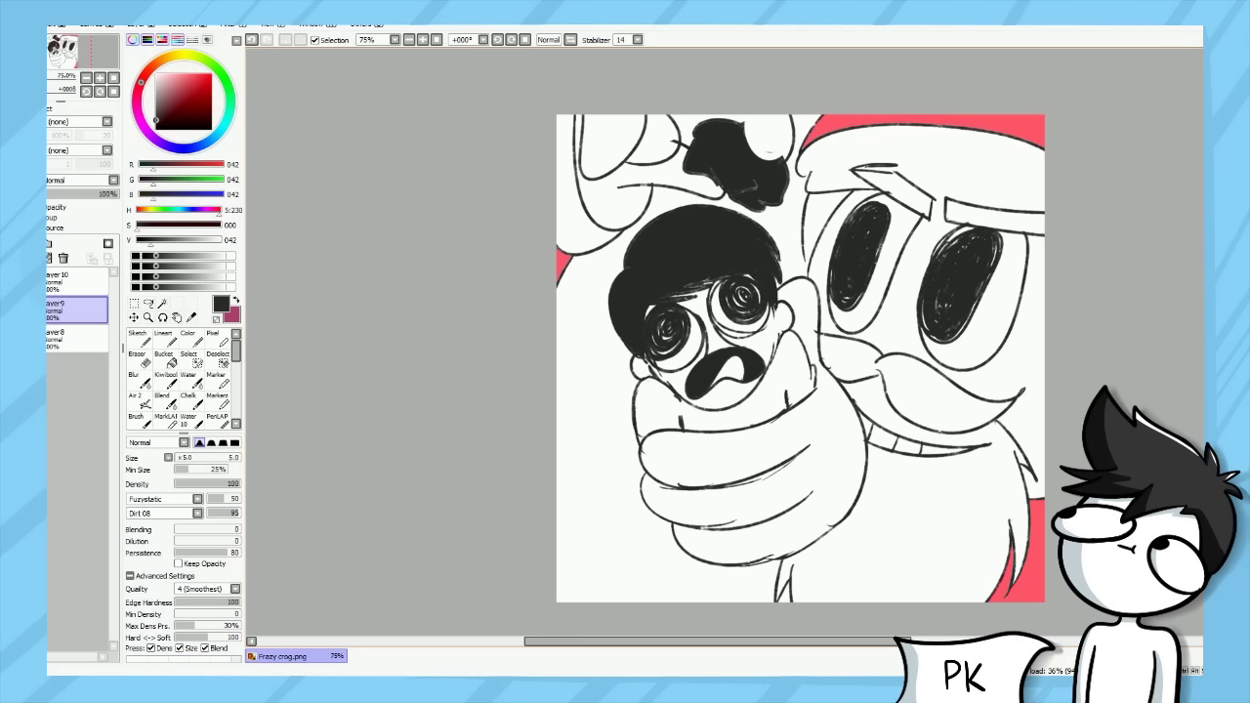
Draw the forearm line from the gripping fist across the large Santa's beard, replacing the first attempt.
{"action": "left_click_drag", "start_coordinate": [927, 547], "coordinate": [869, 442]}
{"action": "key", "text": "ctrl+z"}
{"action": "left_click_drag", "start_coordinate": [927, 520], "coordinate": [855, 416]}
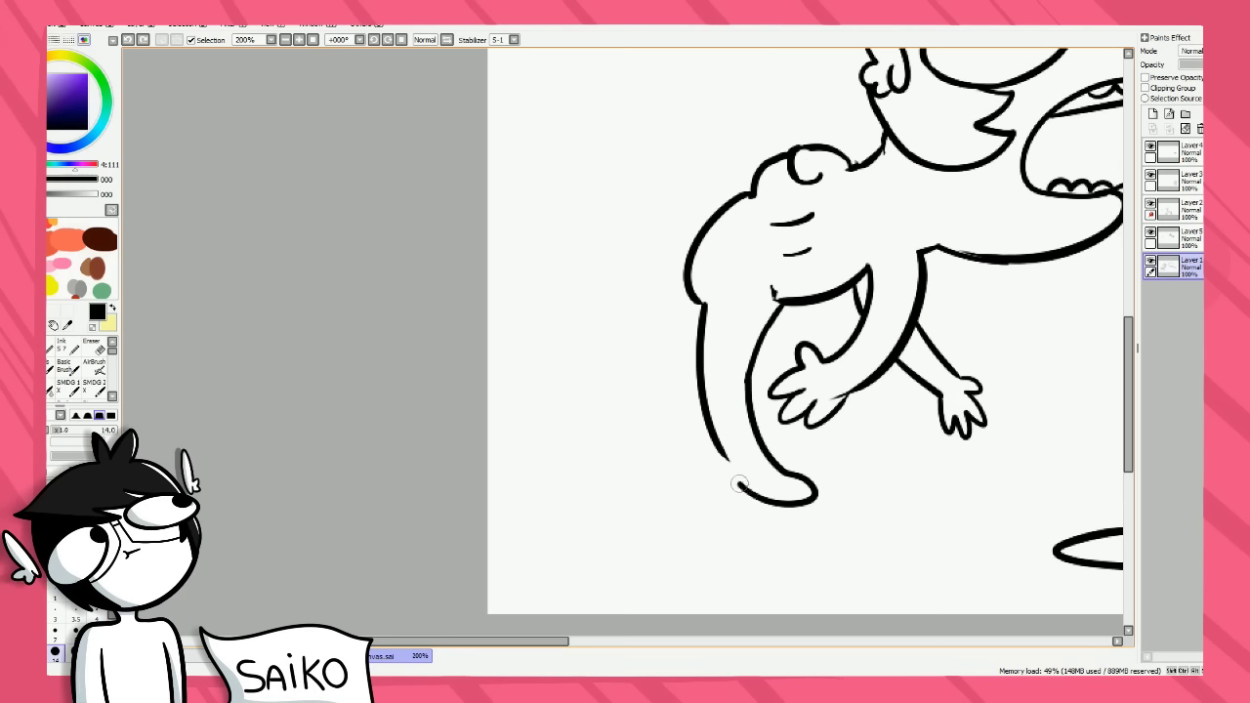
Close the gap at the heel in the outline of the creature's dangling leg.
{"action": "mouse_move", "coordinate": [744, 490]}
{"action": "left_mouse_down"}
{"action": "mouse_move", "coordinate": [730, 457]}
{"action": "mouse_move", "coordinate": [729, 468]}
{"action": "left_mouse_up"}
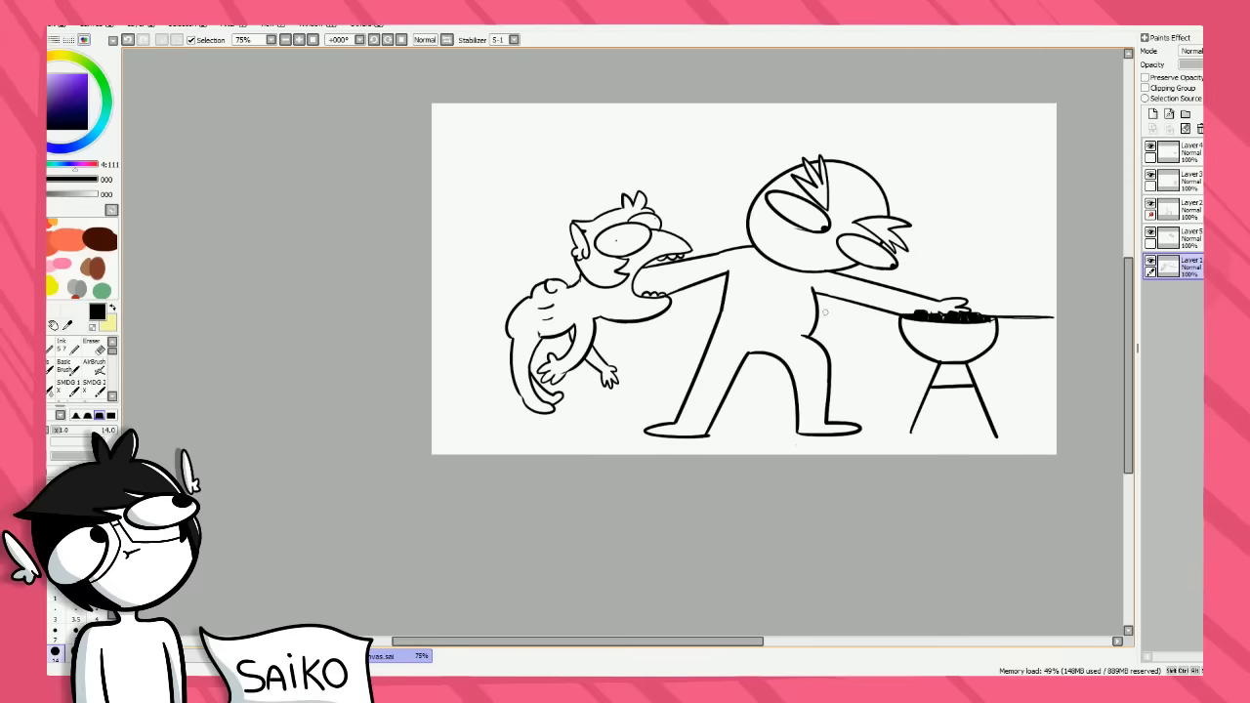
{"action": "scroll", "coordinate": [825, 313], "scroll_direction": "up", "scroll_amount": 1}
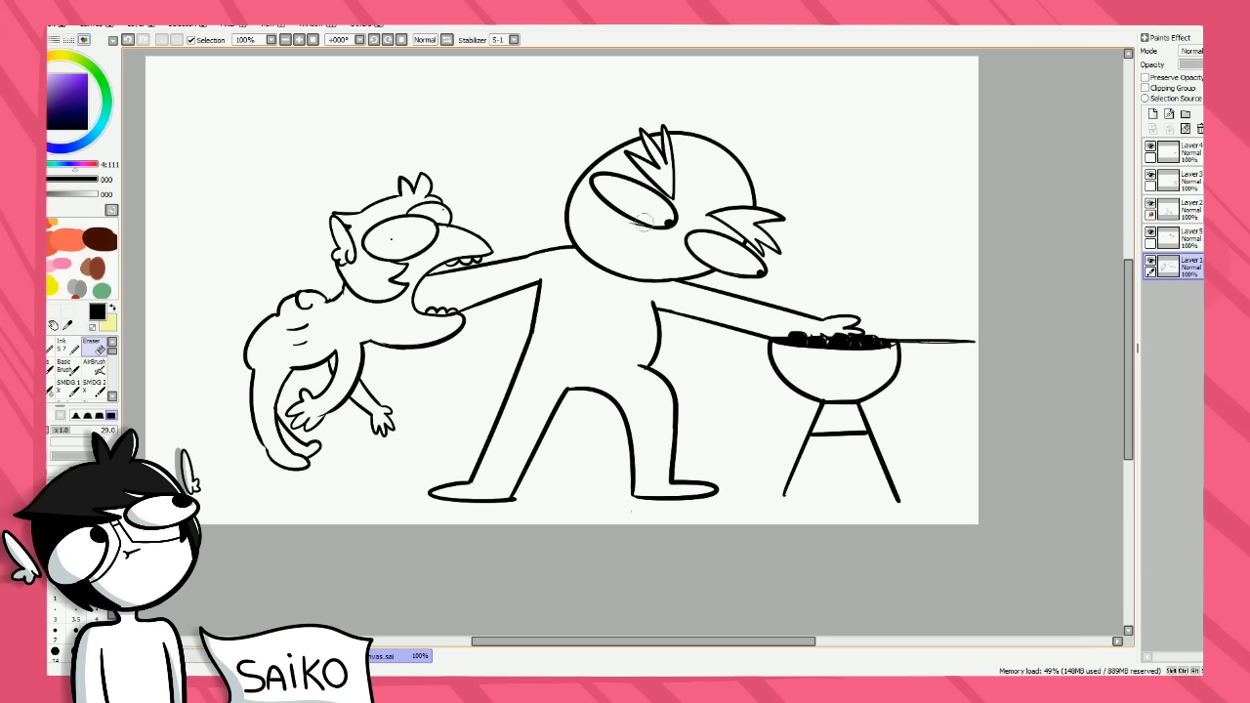
{"action": "scroll", "coordinate": [687, 174], "scroll_direction": "up", "scroll_amount": 2}
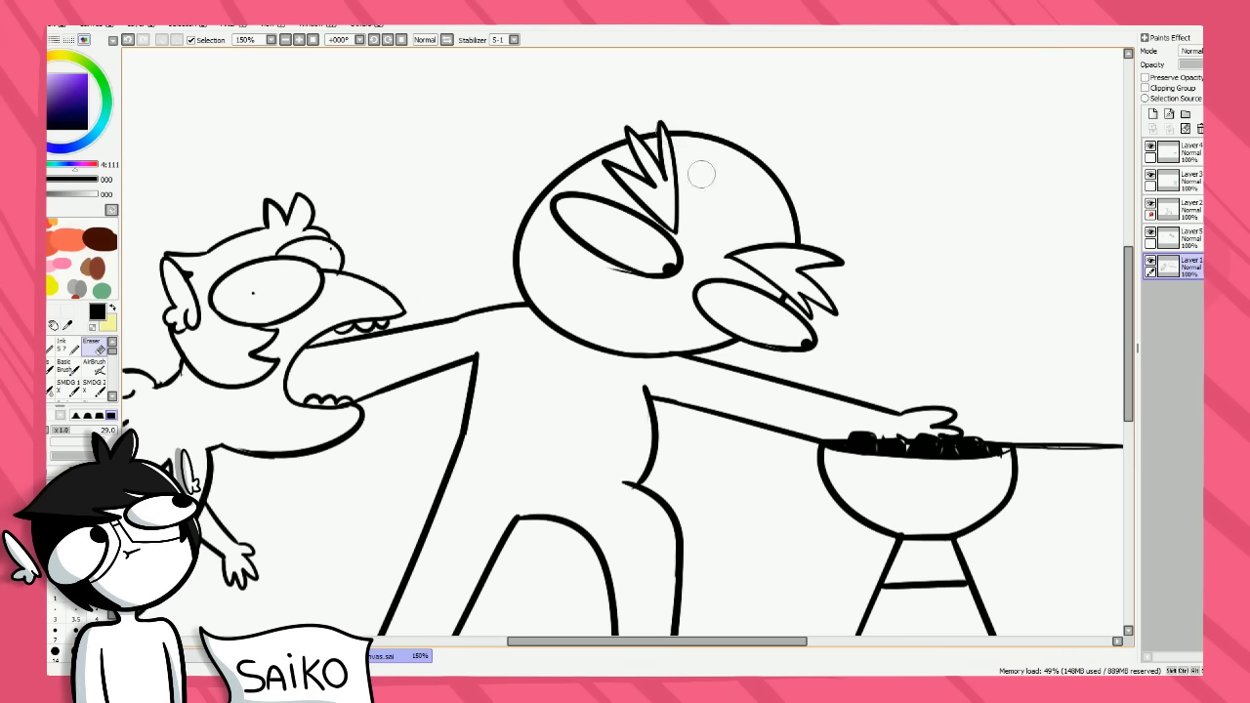
{"action": "key", "text": "n"}
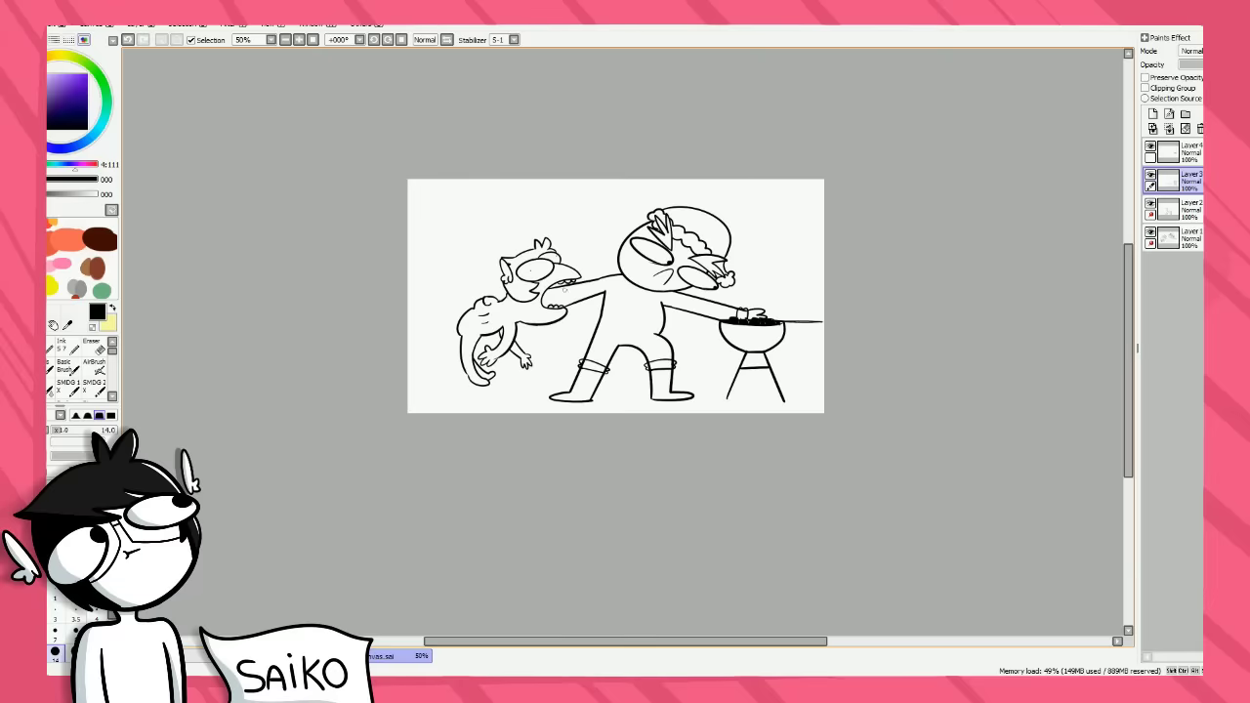
Erase the overlapping limb lines inside the boot cuffs and the glove cuff.
{"action": "key", "text": "ctrl+plus"}
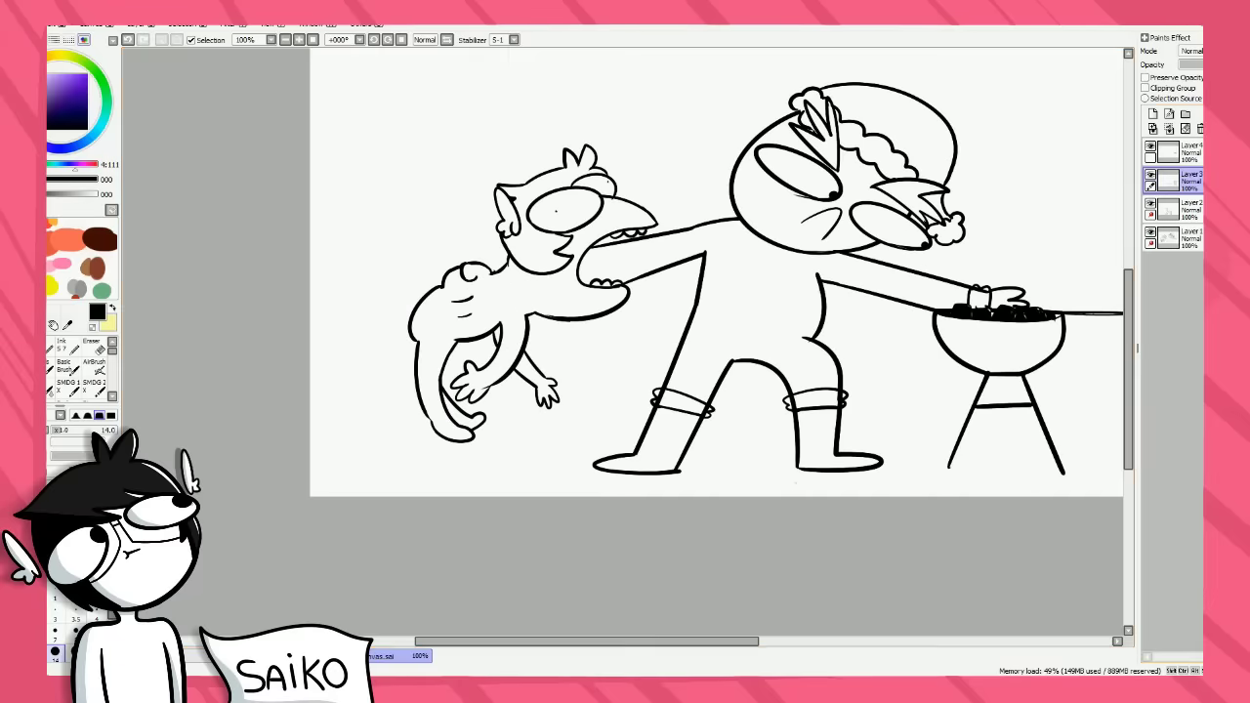
{"action": "scroll", "coordinate": [683, 342], "scroll_direction": "up", "scroll_amount": 3}
{"action": "key", "text": "e"}
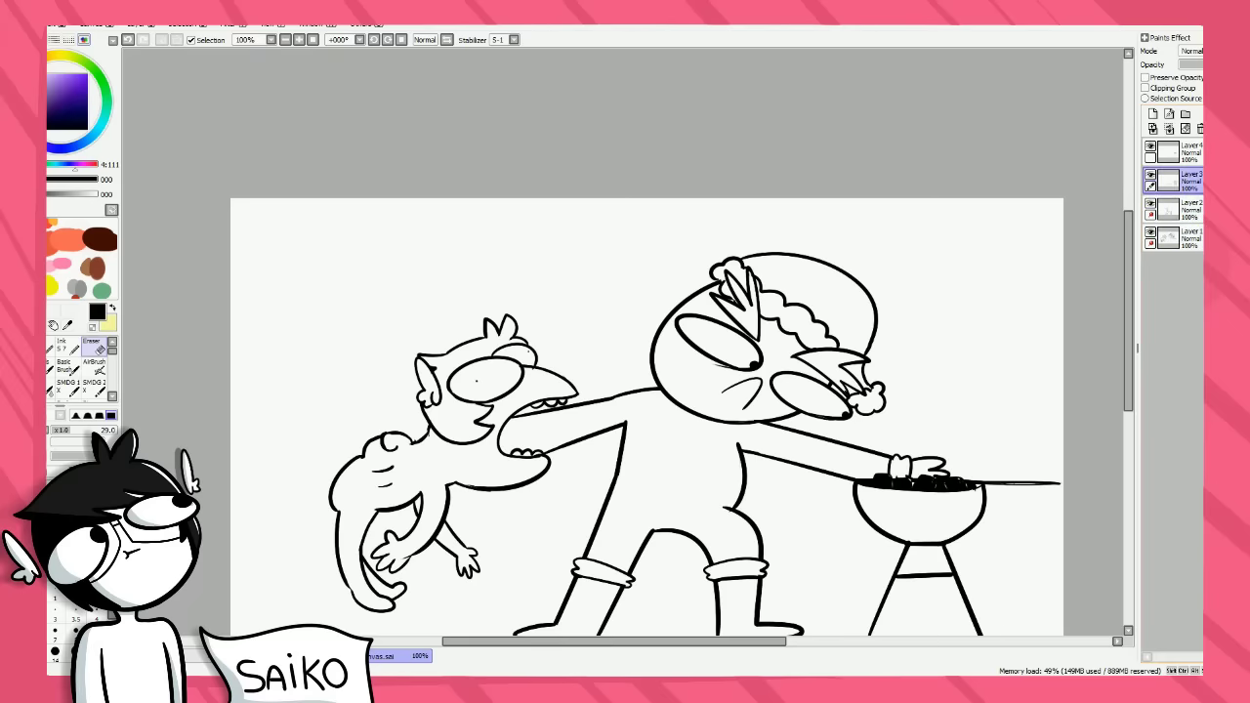
{"action": "key", "text": "ctrl+minus"}
{"action": "key", "text": "ctrl+plus"}
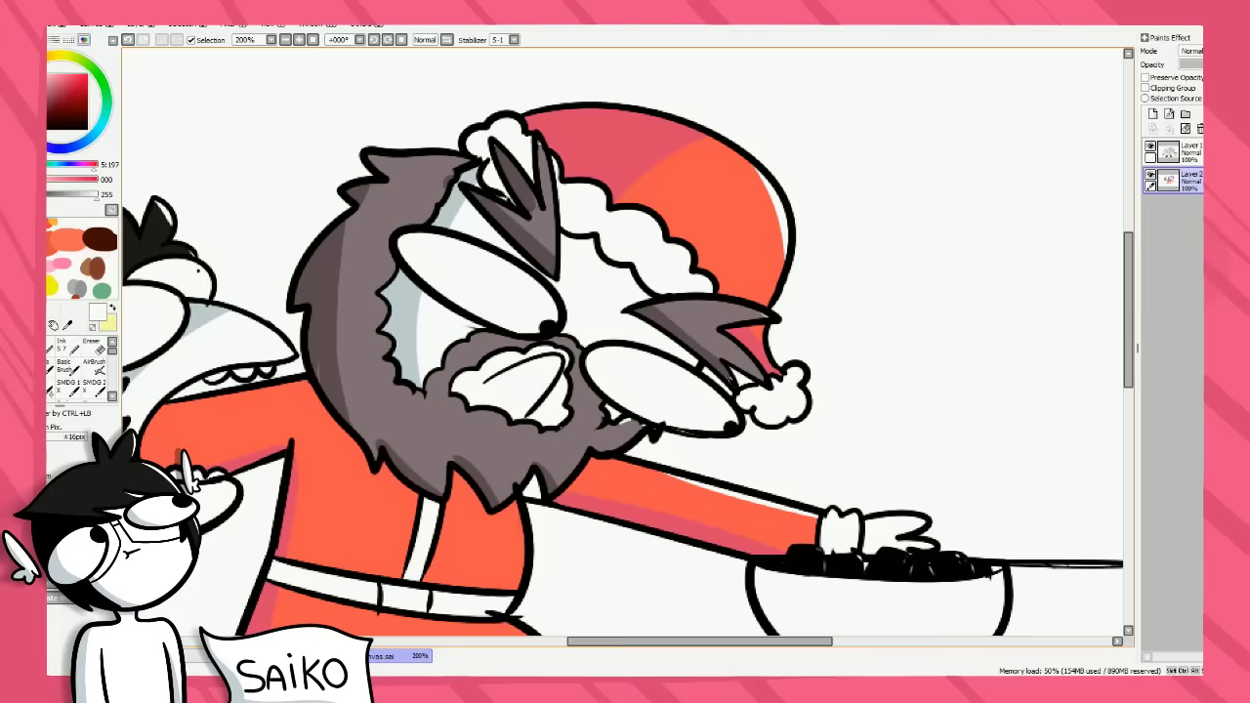
Make the line-art layer (Layer 1) of the coloured Santa and grill scene active.
{"action": "key", "text": "ctrl+minus"}
{"action": "key", "text": "ctrl+plus"}
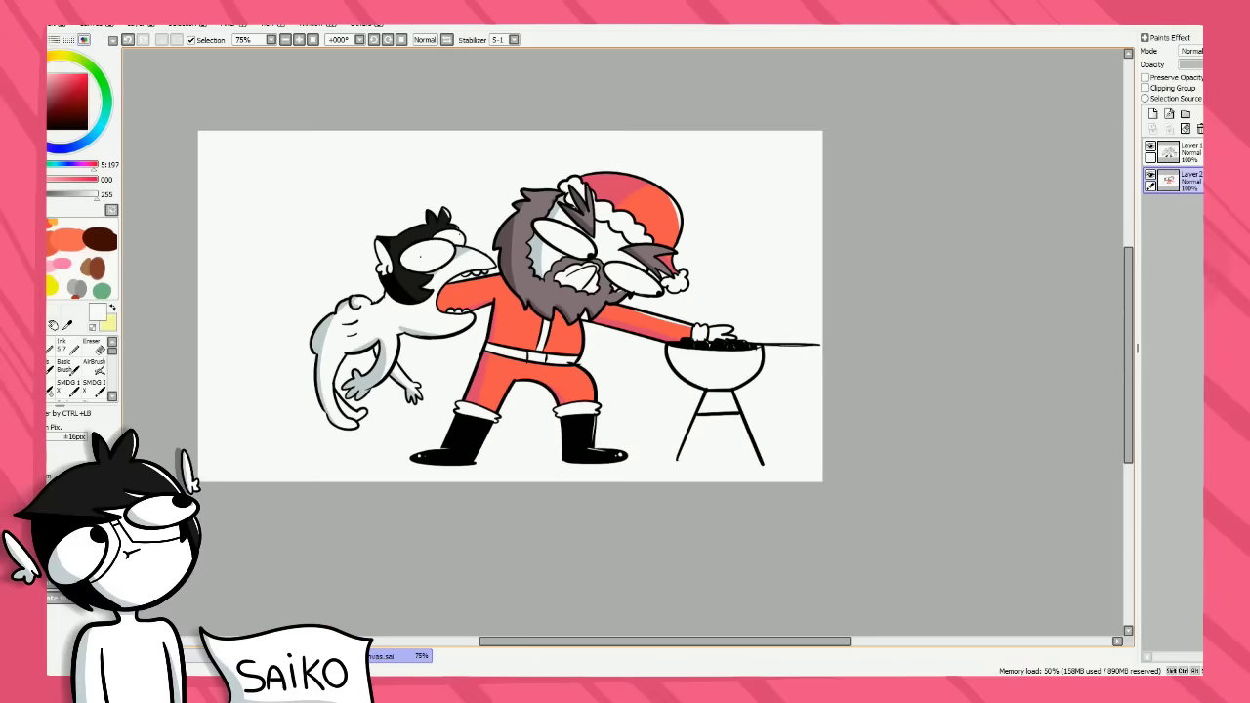
{"action": "key", "text": "ctrl+plus"}
{"action": "key", "text": "ctrl+minus"}
{"action": "key", "text": "ctrl+plus"}
{"action": "left_click", "coordinate": [1171, 152]}
{"action": "key", "text": "ctrl+plus"}
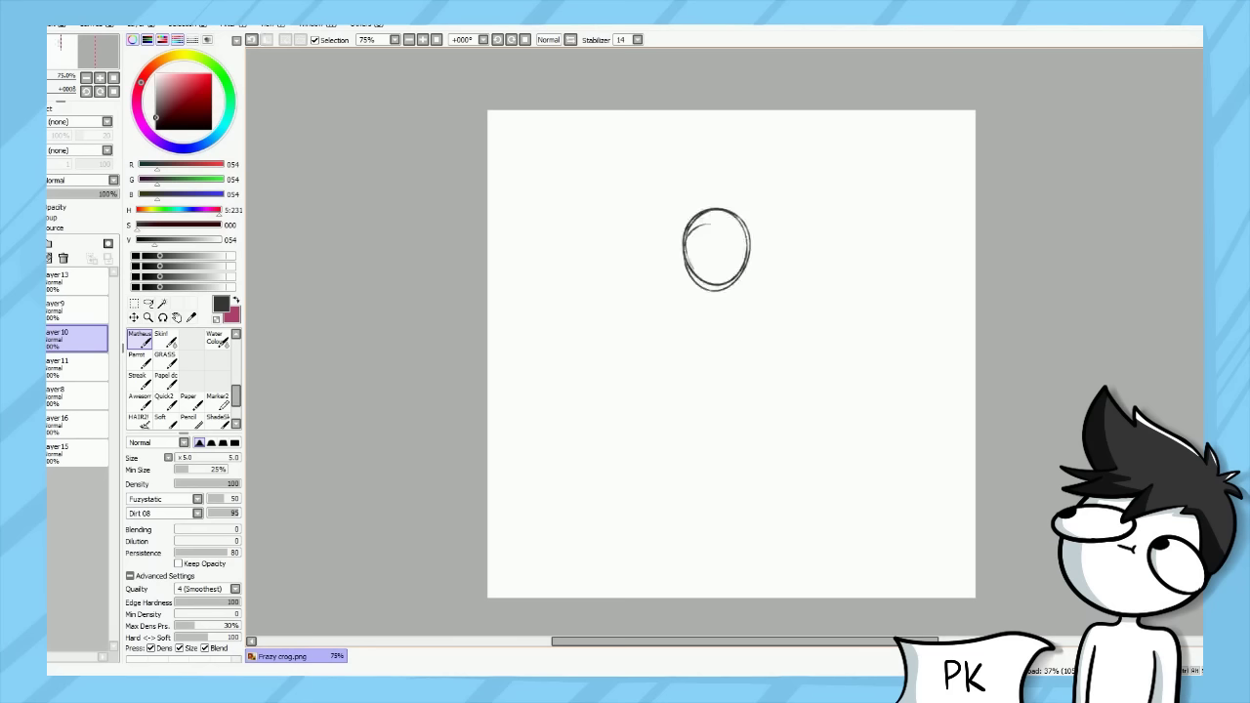
Rough in construction strokes around the round head guide on the square canvas.
{"action": "left_click_drag", "start_coordinate": [736, 278], "coordinate": [755, 298]}
{"action": "mouse_move", "coordinate": [746, 191]}
{"action": "left_mouse_down"}
{"action": "mouse_move", "coordinate": [683, 159]}
{"action": "mouse_move", "coordinate": [597, 167]}
{"action": "mouse_move", "coordinate": [540, 208]}
{"action": "left_mouse_up"}
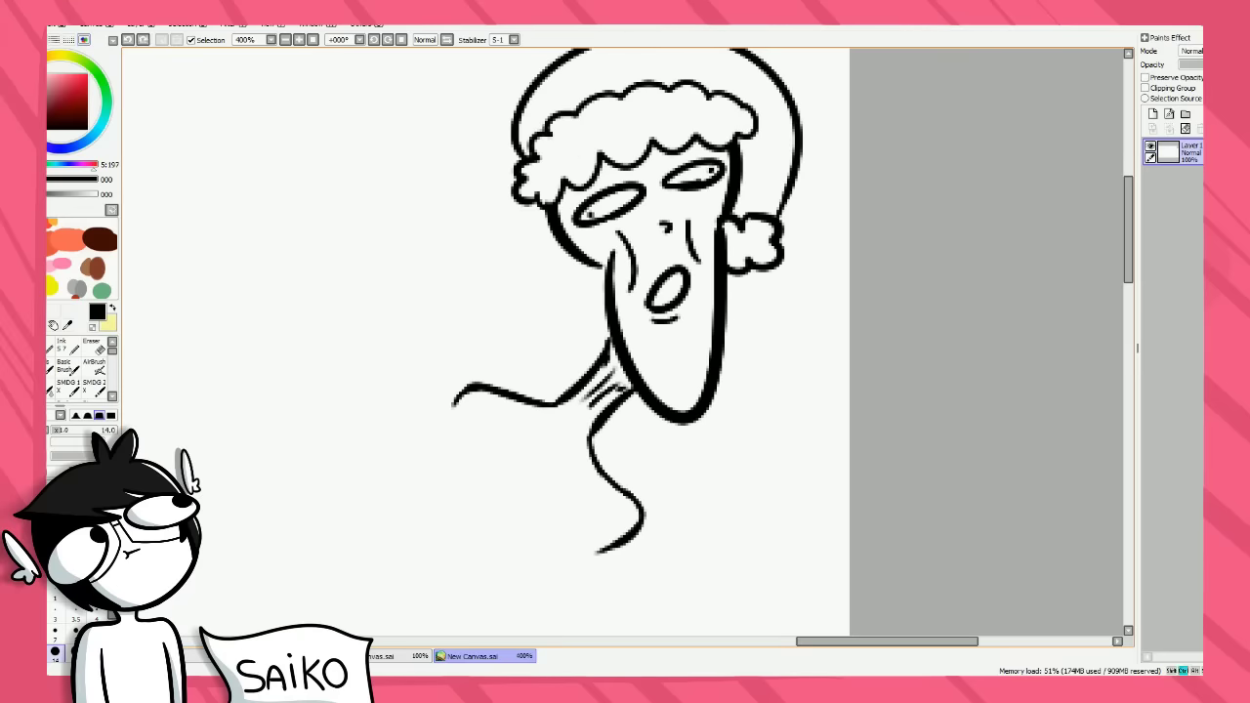
Add a collarbone line beneath the gaunt Santa figure's shoulder and undo the last stroke of its long curved outline.
{"action": "mouse_move", "coordinate": [543, 422]}
{"action": "left_mouse_down"}
{"action": "mouse_move", "coordinate": [536, 441]}
{"action": "mouse_move", "coordinate": [615, 508]}
{"action": "mouse_move", "coordinate": [498, 405]}
{"action": "left_mouse_up"}
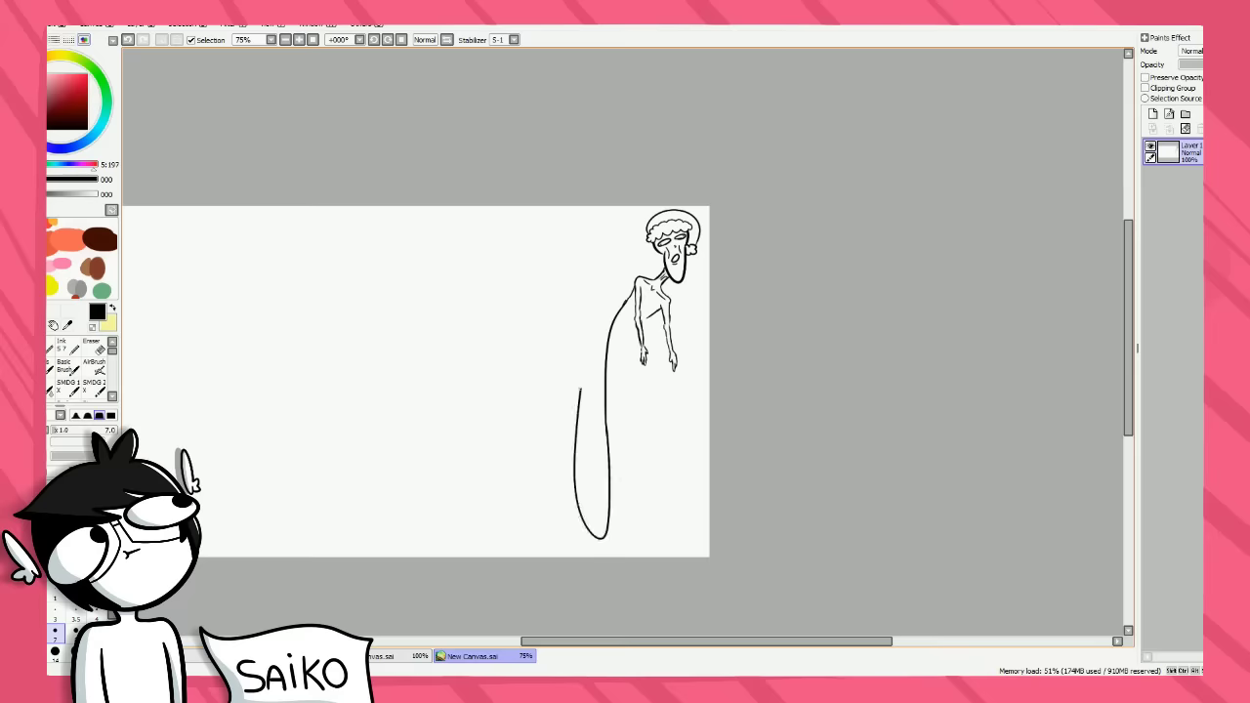
{"action": "left_click_drag", "start_coordinate": [580, 389], "coordinate": [593, 281]}
{"action": "key", "text": "ctrl+z"}
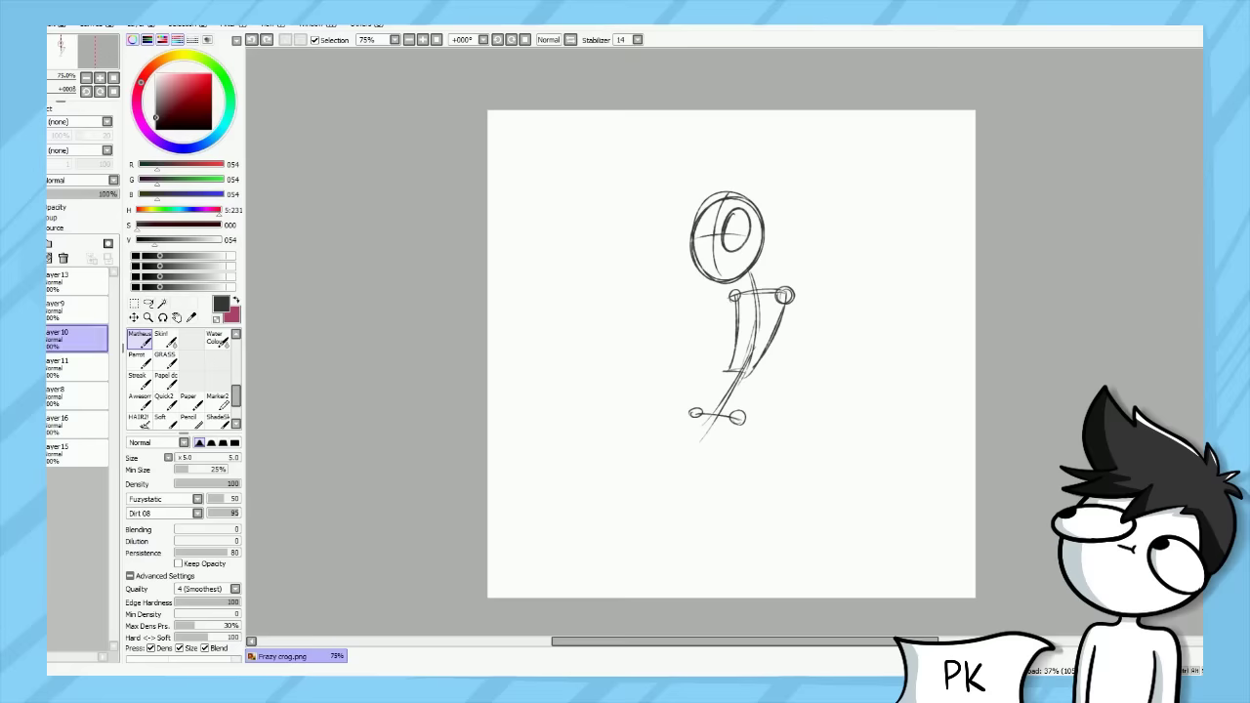
Delete the layer with the construction sketch and add a fresh layer in its place.
{"action": "left_click", "coordinate": [62, 257]}
{"action": "left_click", "coordinate": [49, 243]}
{"action": "mouse_move", "coordinate": [757, 205]}
{"action": "left_mouse_down"}
{"action": "mouse_move", "coordinate": [752, 269]}
{"action": "mouse_move", "coordinate": [795, 248]}
{"action": "mouse_move", "coordinate": [757, 263]}
{"action": "left_mouse_up"}
{"action": "key", "text": "ctrl+z"}
{"action": "left_click_drag", "start_coordinate": [783, 213], "coordinate": [757, 256]}
{"action": "key", "text": "ctrl+z"}
{"action": "left_click_drag", "start_coordinate": [784, 215], "coordinate": [756, 264]}
{"action": "key", "text": "ctrl+z"}
{"action": "key", "text": "ctrl+z"}
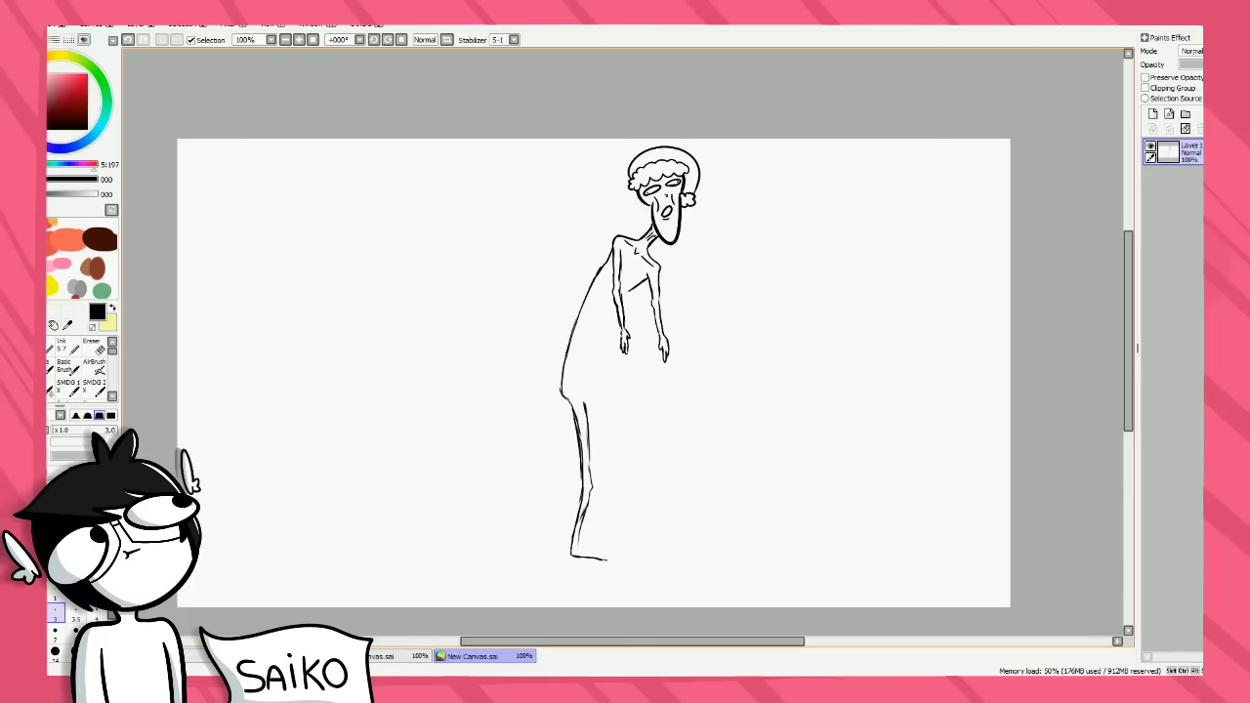
Draw a small moustache between the gaunt figure's nose and mouth.
{"action": "scroll", "coordinate": [679, 207], "scroll_direction": "up", "scroll_amount": 5}
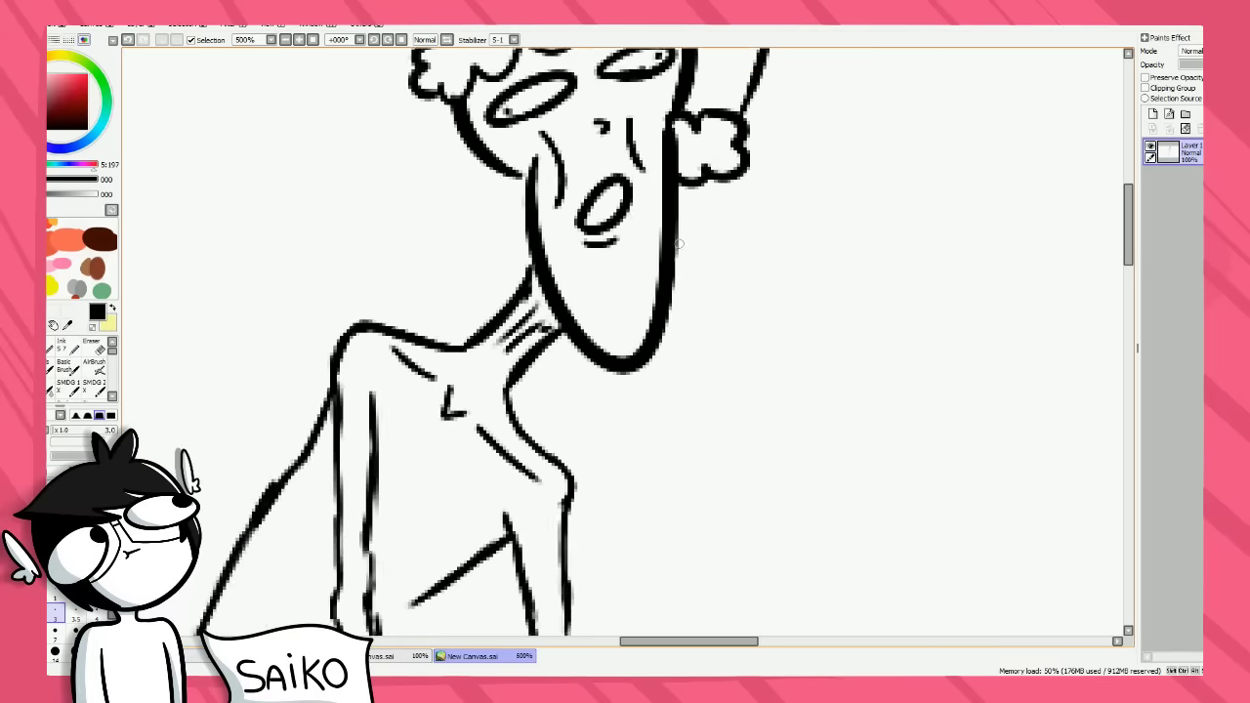
{"action": "left_click_drag", "start_coordinate": [570, 157], "coordinate": [607, 143]}
{"action": "scroll", "coordinate": [605, 141], "scroll_direction": "down", "scroll_amount": 2}
{"action": "left_click", "coordinate": [683, 245]}
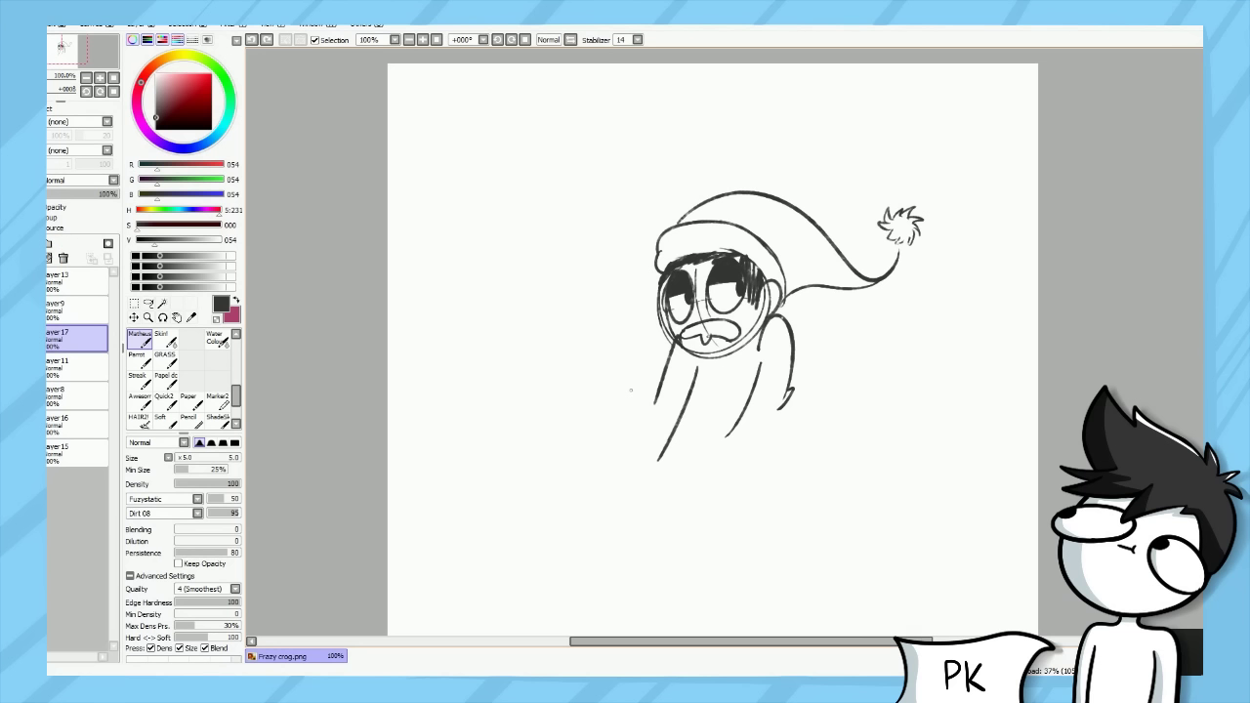
Sketch a long slanting line beside the hatted figure's torso, and redraw the gaunt figure's far calf line toward the ankle.
{"action": "mouse_move", "coordinate": [611, 313]}
{"action": "left_mouse_down"}
{"action": "mouse_move", "coordinate": [576, 369]}
{"action": "mouse_move", "coordinate": [574, 474]}
{"action": "left_mouse_up"}
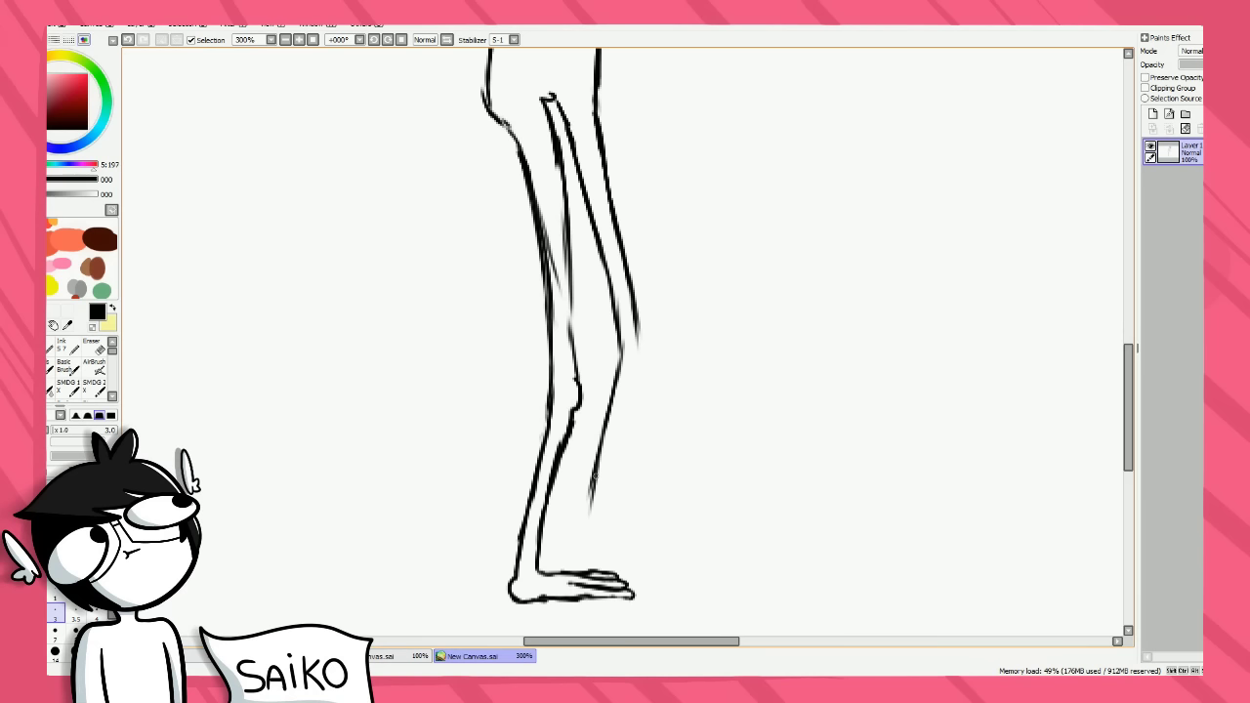
{"action": "key", "text": "ctrl+z"}
{"action": "left_click_drag", "start_coordinate": [594, 470], "coordinate": [572, 537]}
{"action": "key", "text": "ctrl+z"}
{"action": "left_click_drag", "start_coordinate": [592, 471], "coordinate": [574, 543]}
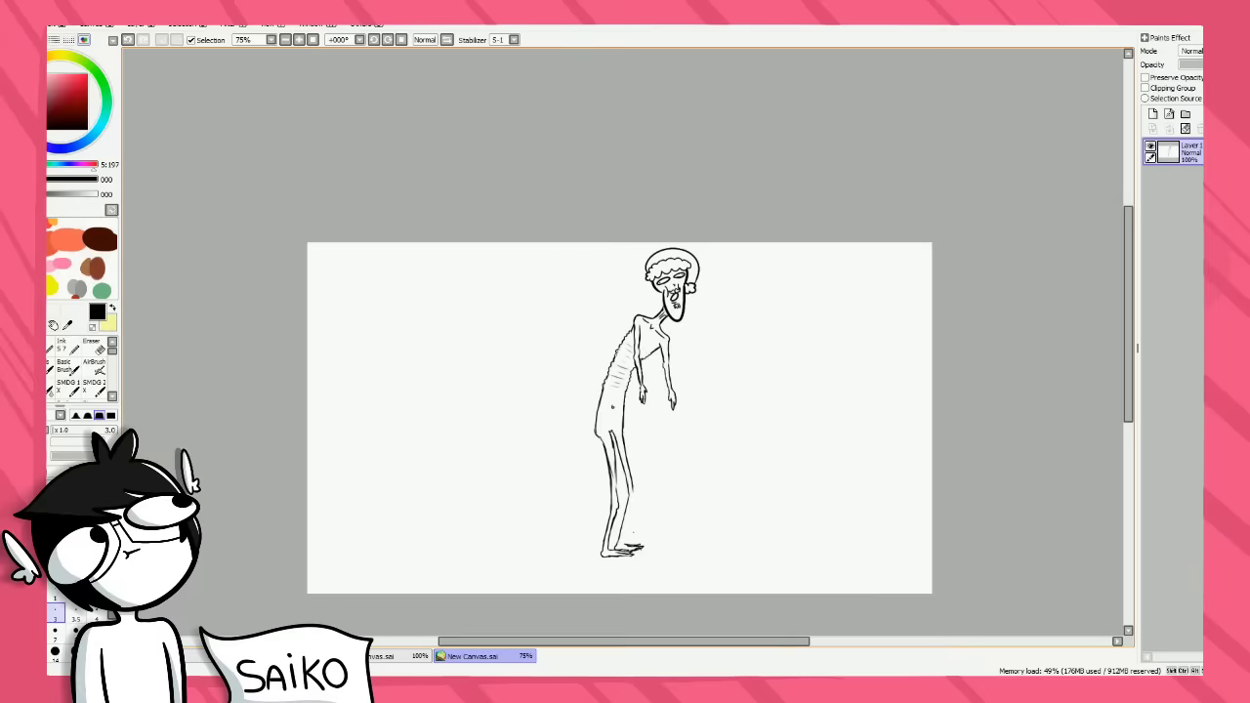
{"action": "scroll", "coordinate": [621, 547], "scroll_direction": "up", "scroll_amount": 4}
{"action": "scroll", "coordinate": [621, 546], "scroll_direction": "down", "scroll_amount": 3}
{"action": "scroll", "coordinate": [525, 455], "scroll_direction": "up", "scroll_amount": 5}
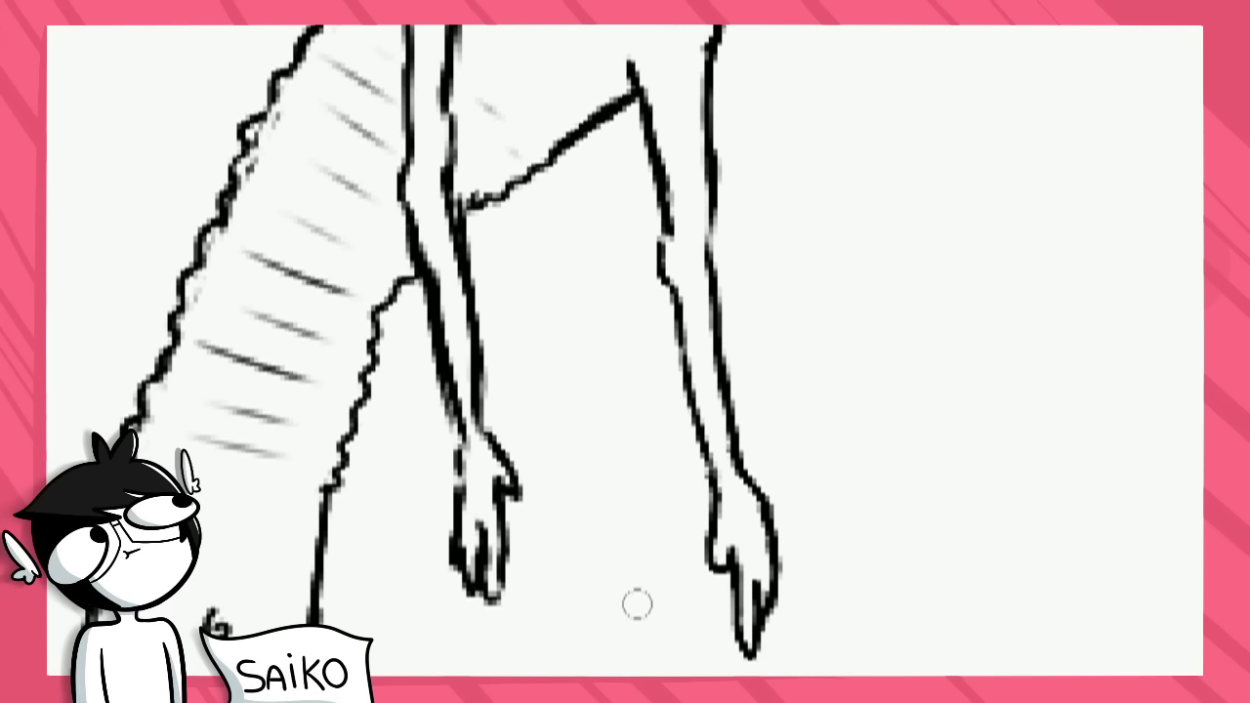
{"action": "left_click_drag", "start_coordinate": [490, 228], "coordinate": [528, 230]}
{"action": "key", "text": "ctrl+z"}
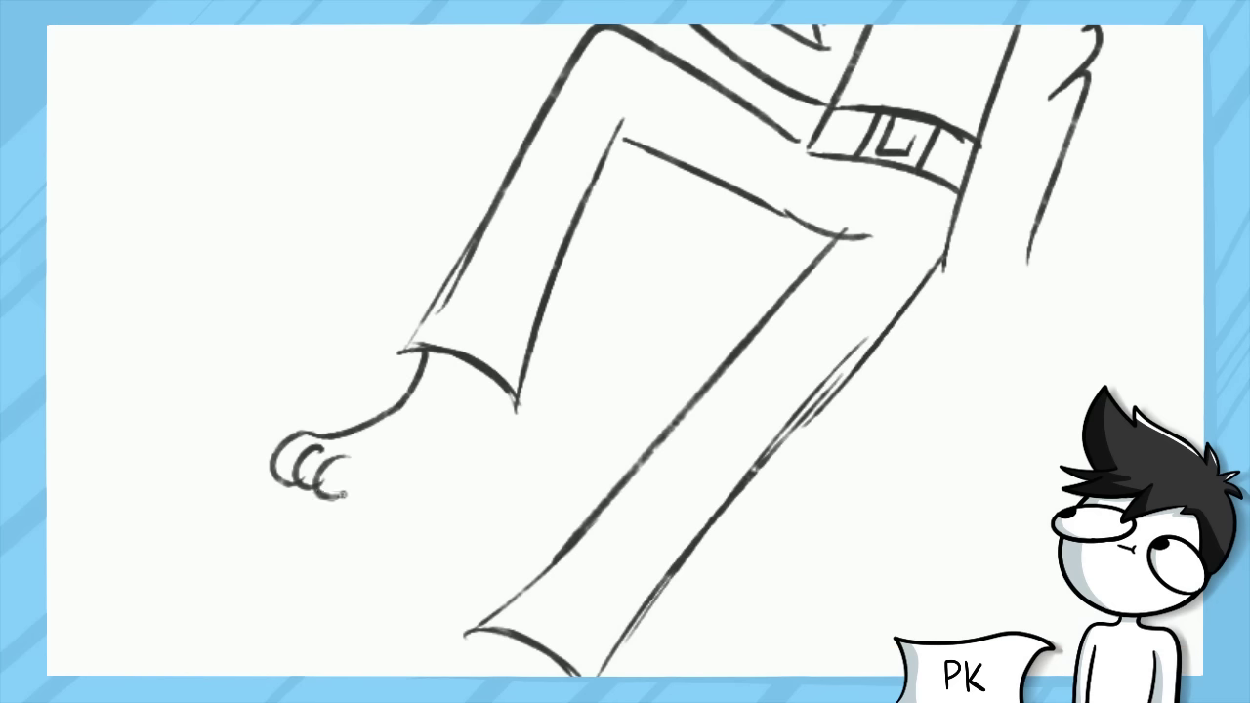
Draw a short stroke for the seated figure's bare foot below the trouser hem.
{"action": "left_click_drag", "start_coordinate": [455, 438], "coordinate": [476, 442]}
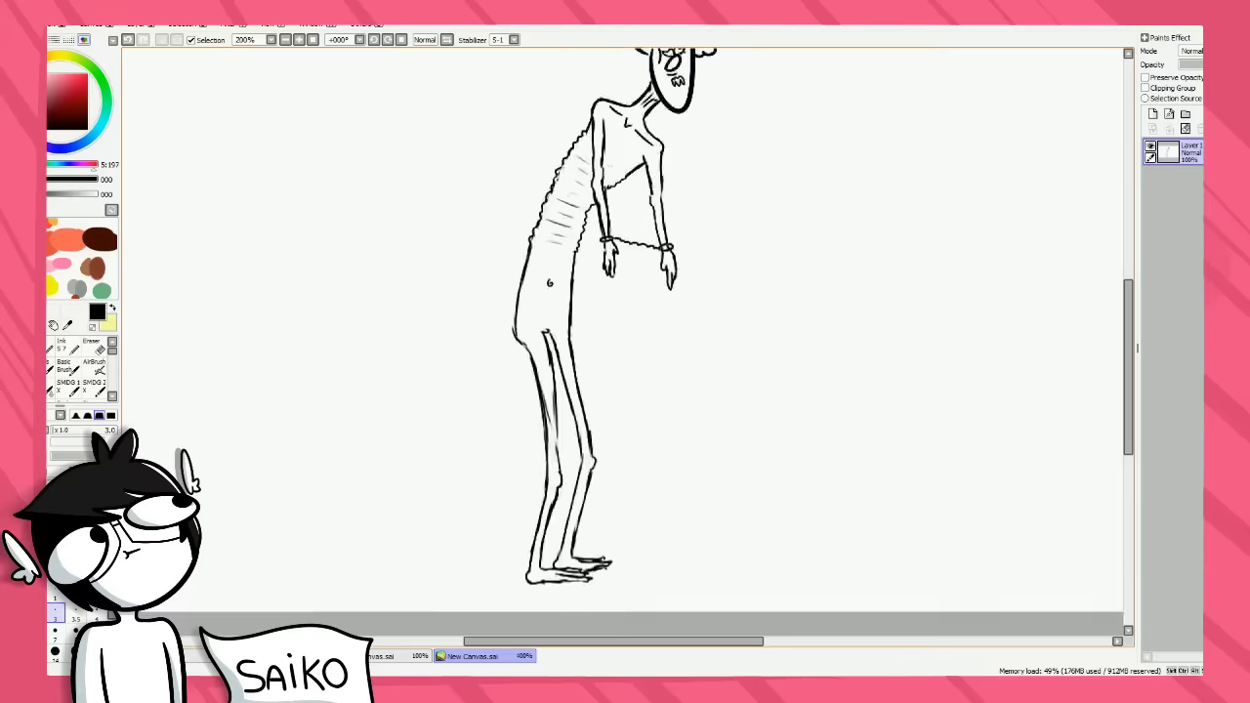
Examine the gaunt Santa figure and the sack on its back, both as line art and in colour.
{"action": "key", "text": "ctrl+minus"}
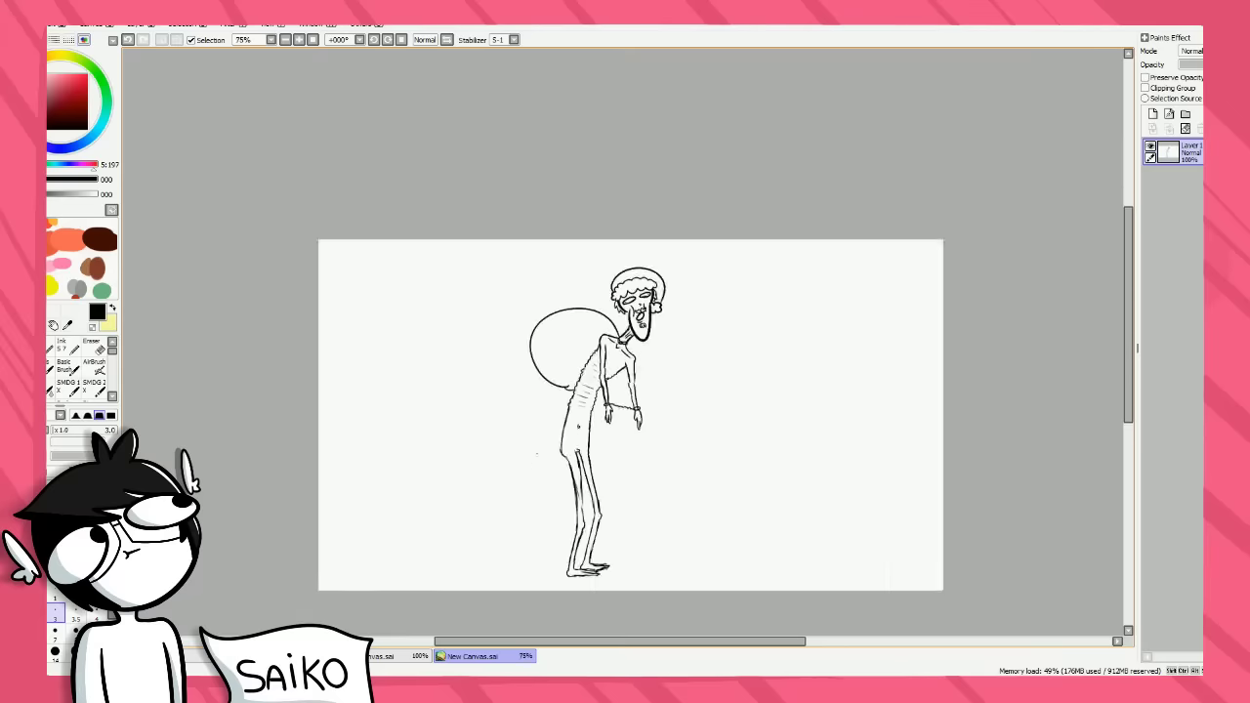
{"action": "key", "text": "ctrl+plus"}
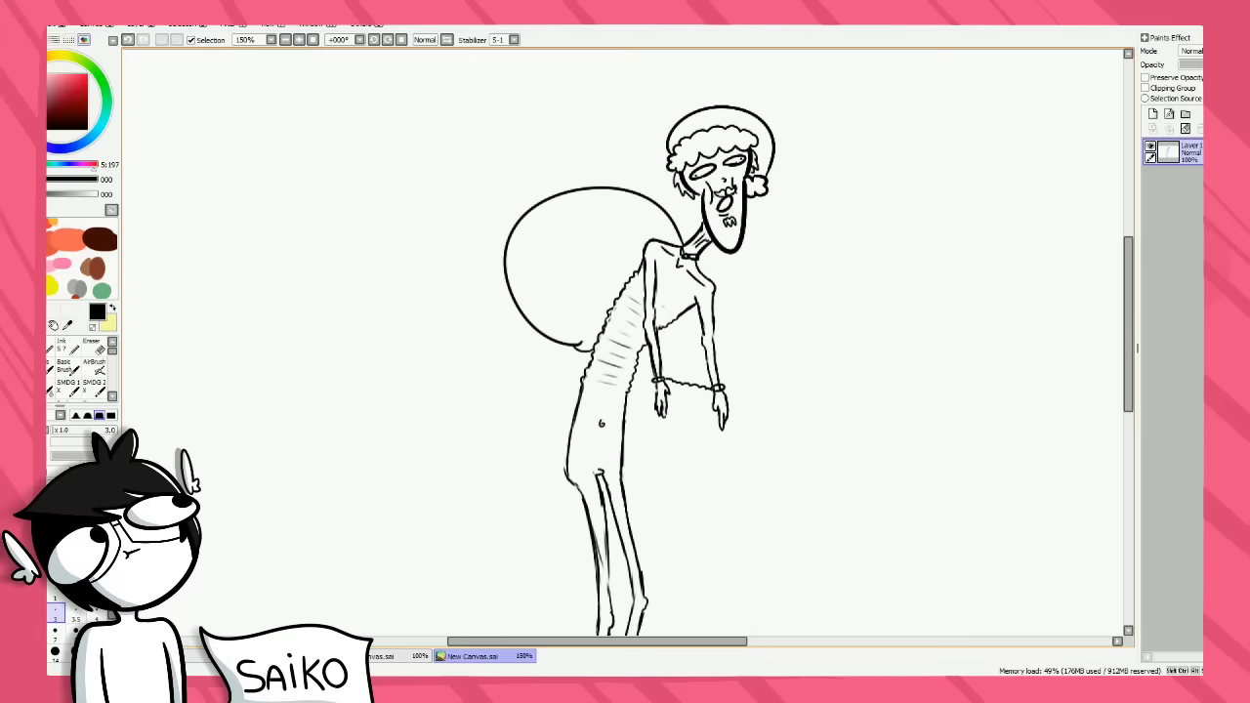
{"action": "key", "text": "ctrl+z"}
{"action": "key", "text": "ctrl+y"}
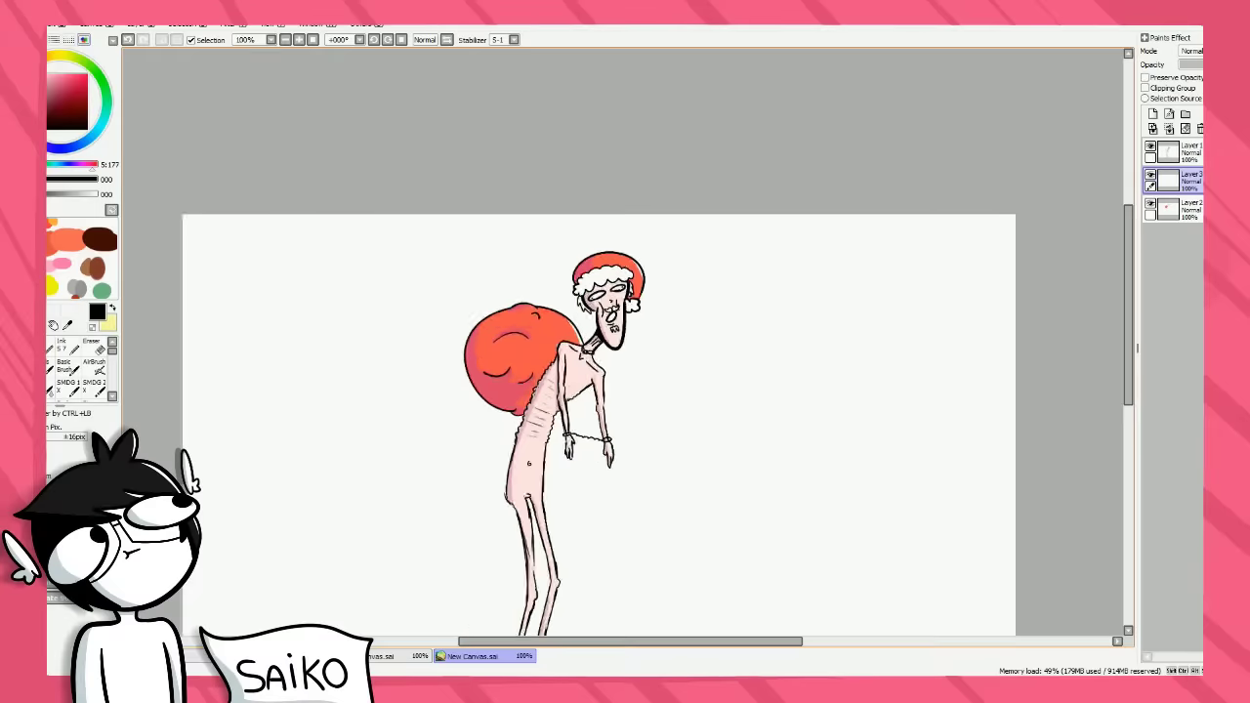
{"action": "key", "text": "ctrl+minus"}
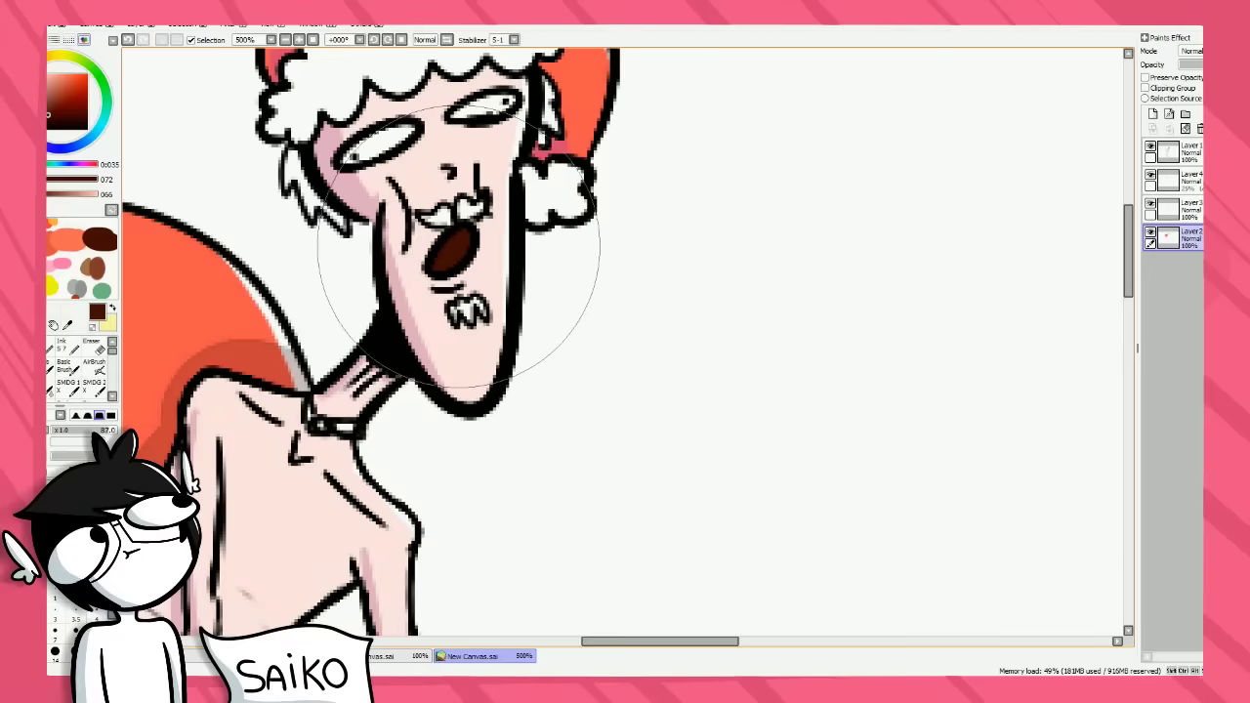
{"action": "key", "text": "ctrl+minus"}
{"action": "key", "text": "ctrl+minus"}
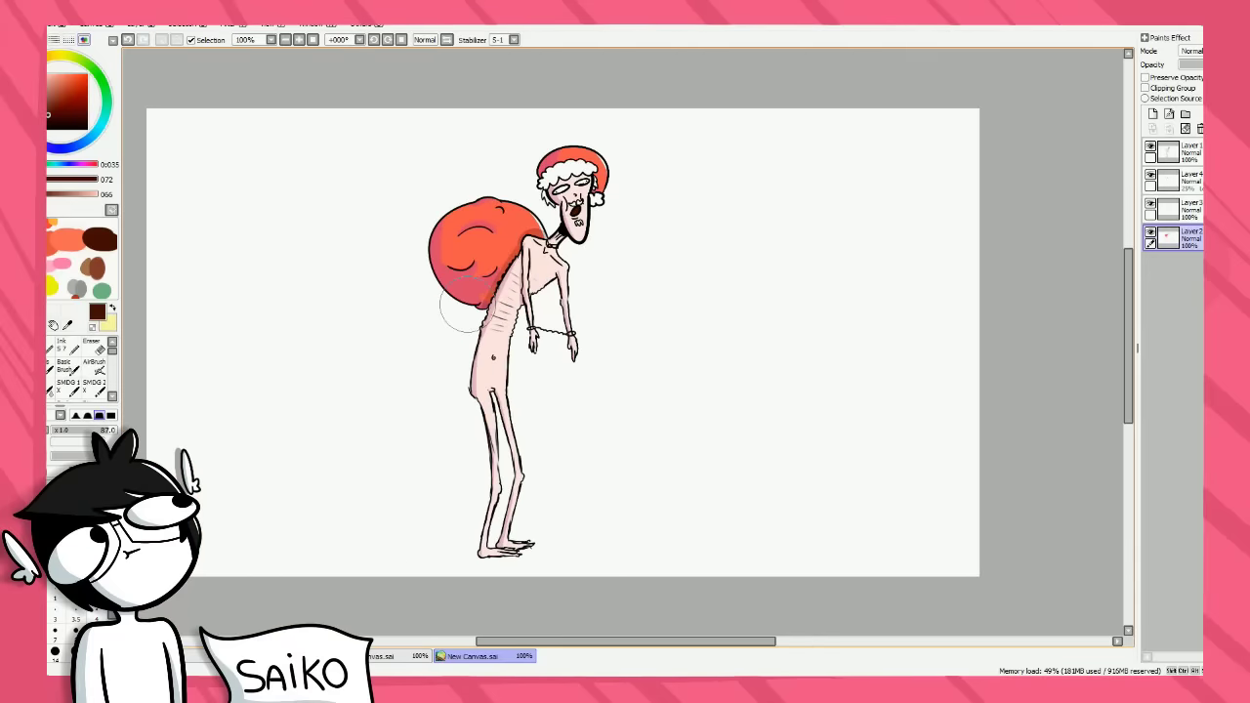
{"action": "scroll", "coordinate": [547, 381], "scroll_direction": "down", "scroll_amount": 1}
{"action": "scroll", "coordinate": [421, 335], "scroll_direction": "up", "scroll_amount": 1}
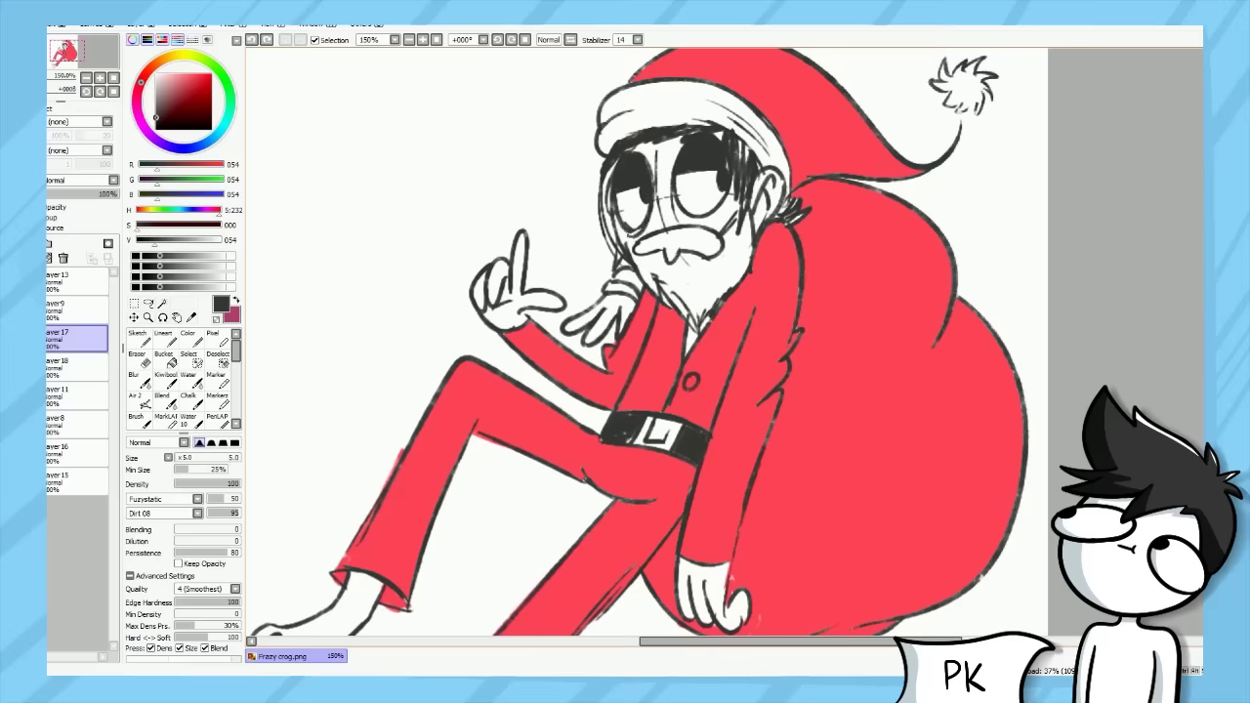
Touch up the seated Santa's eye nearest the ear with a short stroke and switch to the Eraser.
{"action": "left_click_drag", "start_coordinate": [681, 187], "coordinate": [685, 224]}
{"action": "key", "text": "e"}
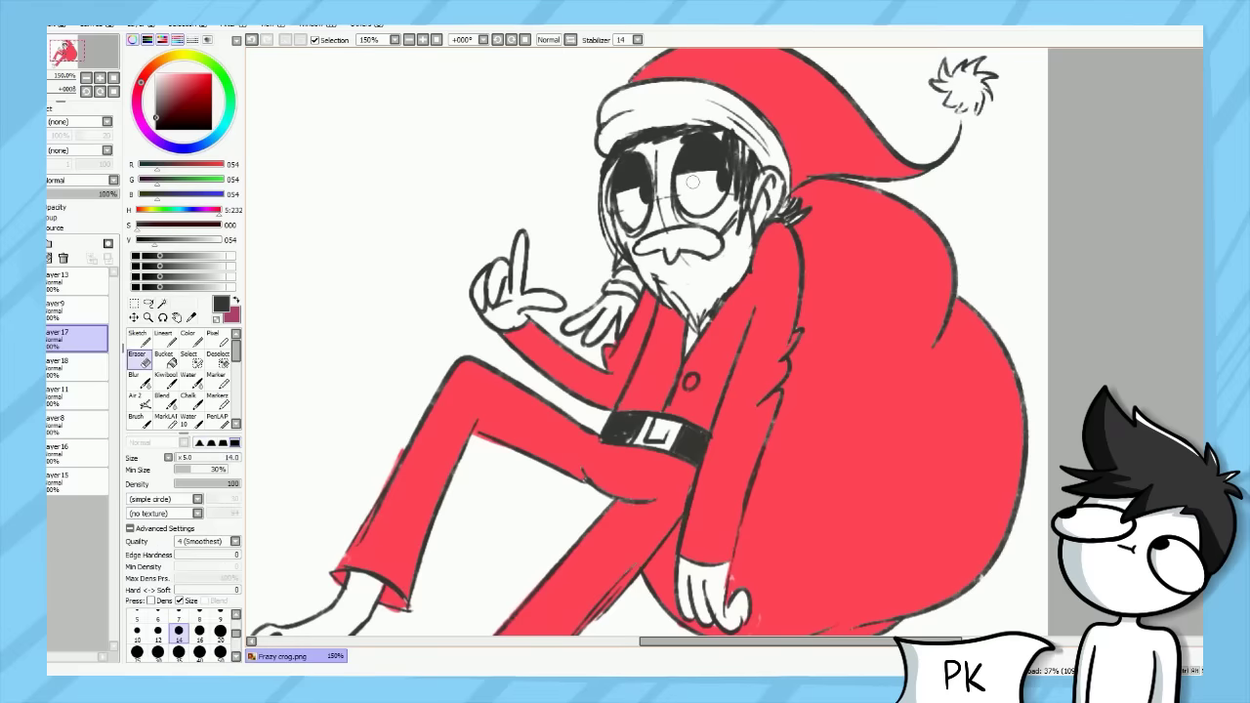